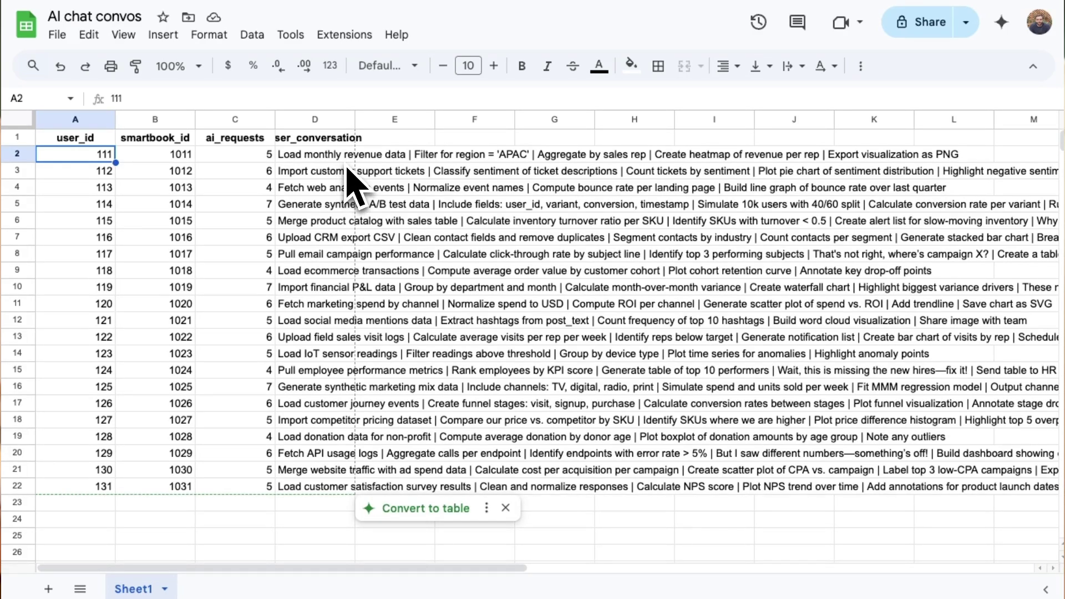
Read the user conversations in D2, D3, D4 and D15, and check user 124's request count in C15
click(345, 162)
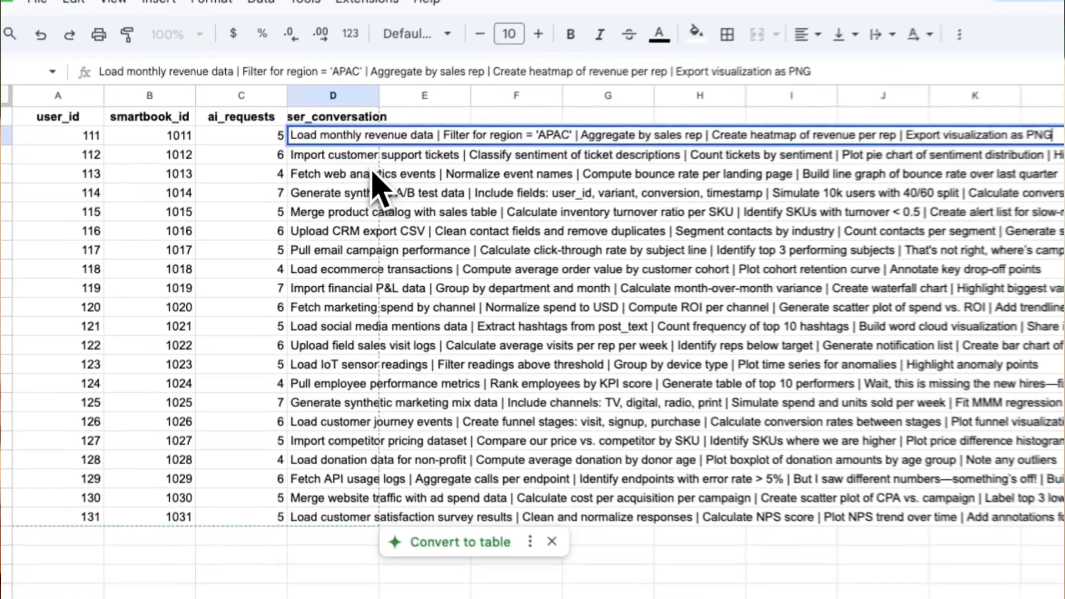
click(348, 171)
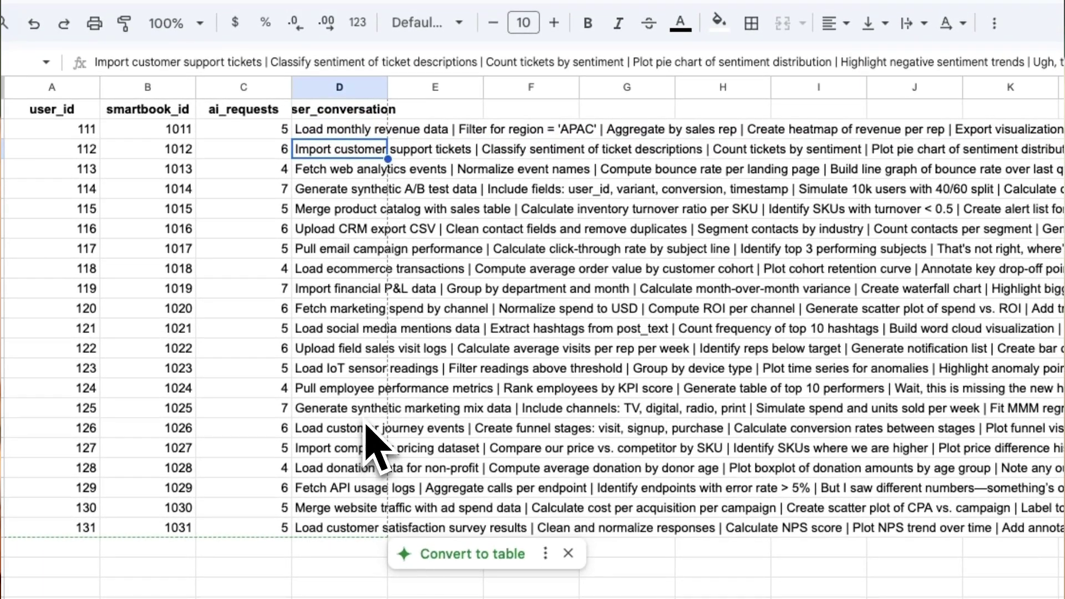
click(356, 136)
key(Return)
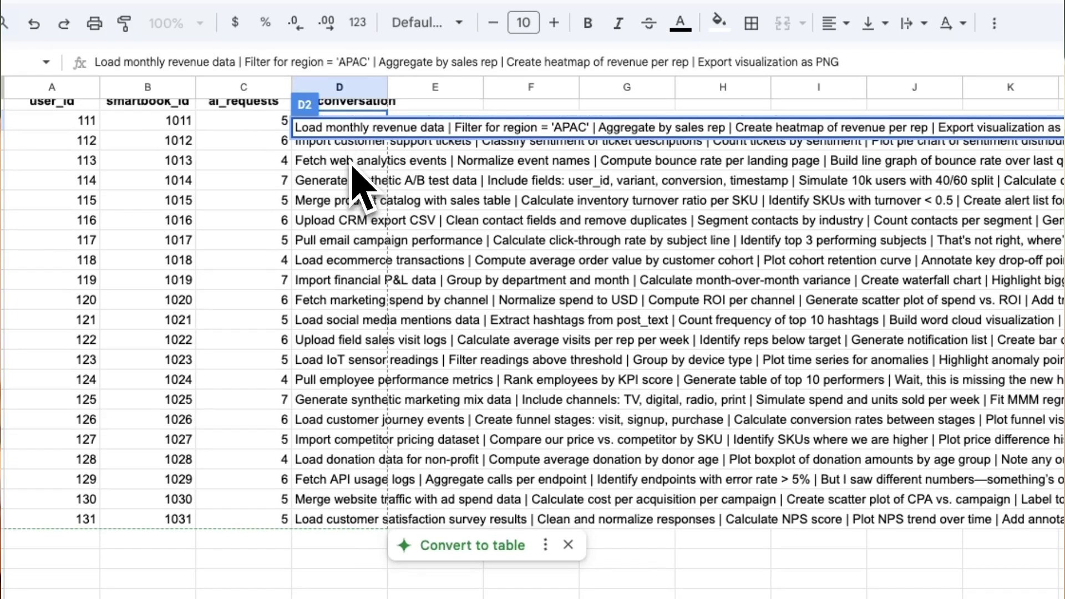
click(352, 163)
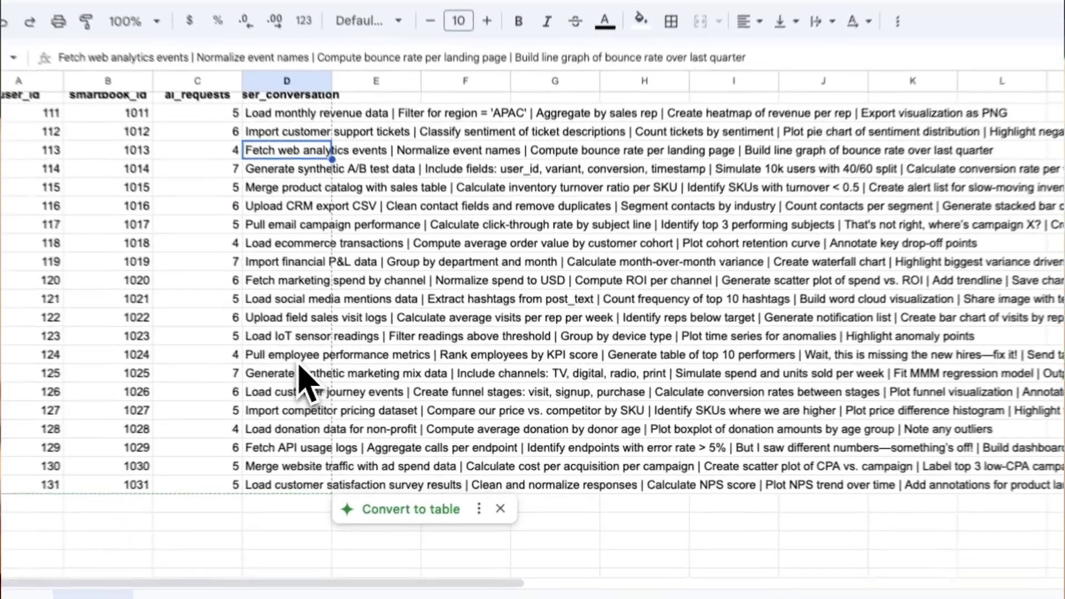
click(325, 365)
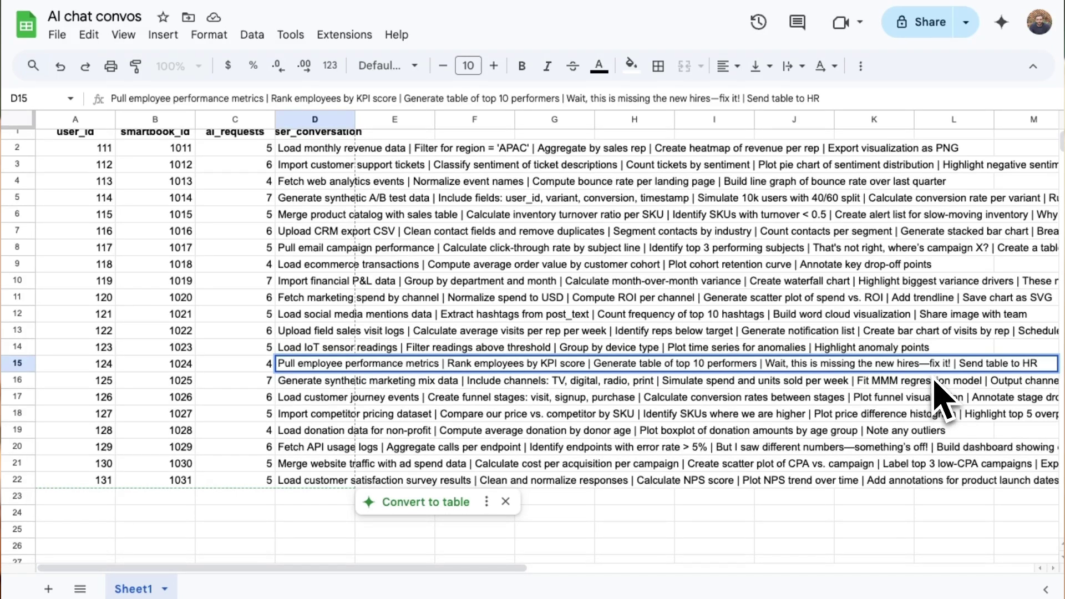
click(258, 367)
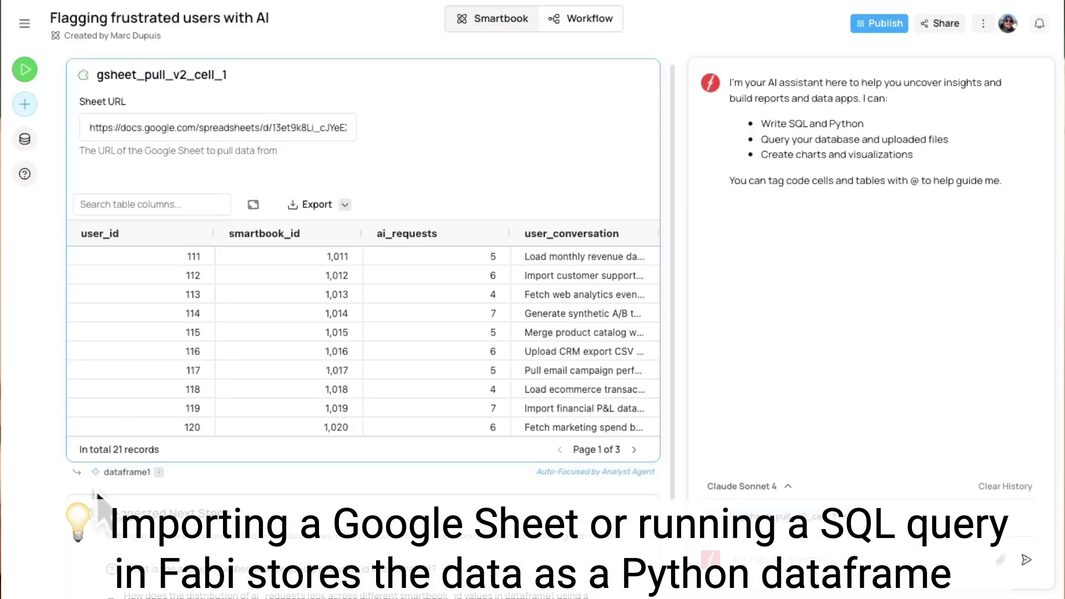
Add an AI Enrichment cell below the 21-record dataframe1 Google Sheet cell
click(24, 105)
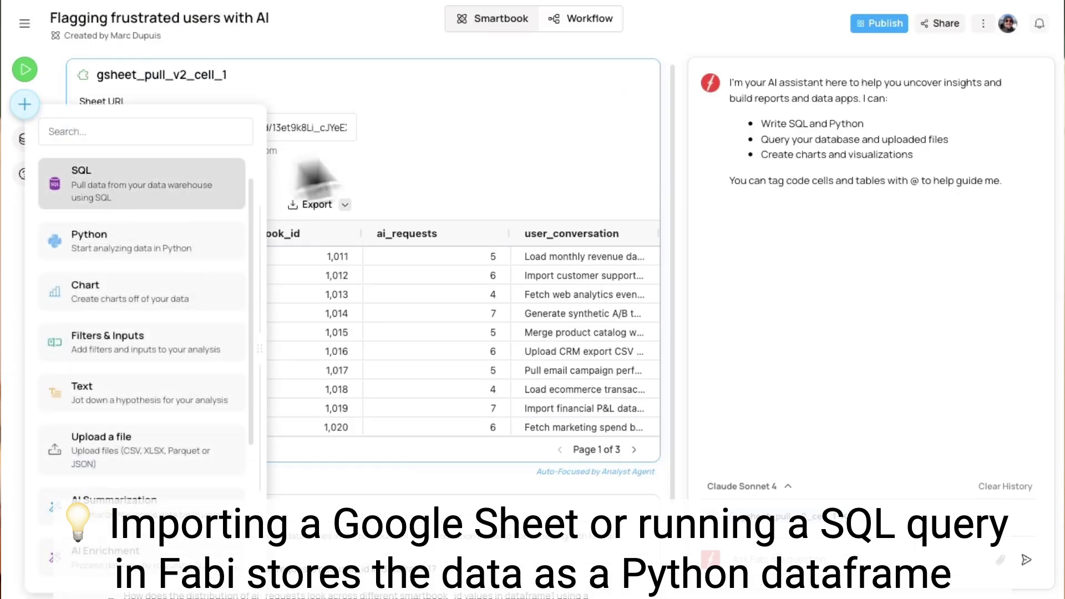
click(468, 141)
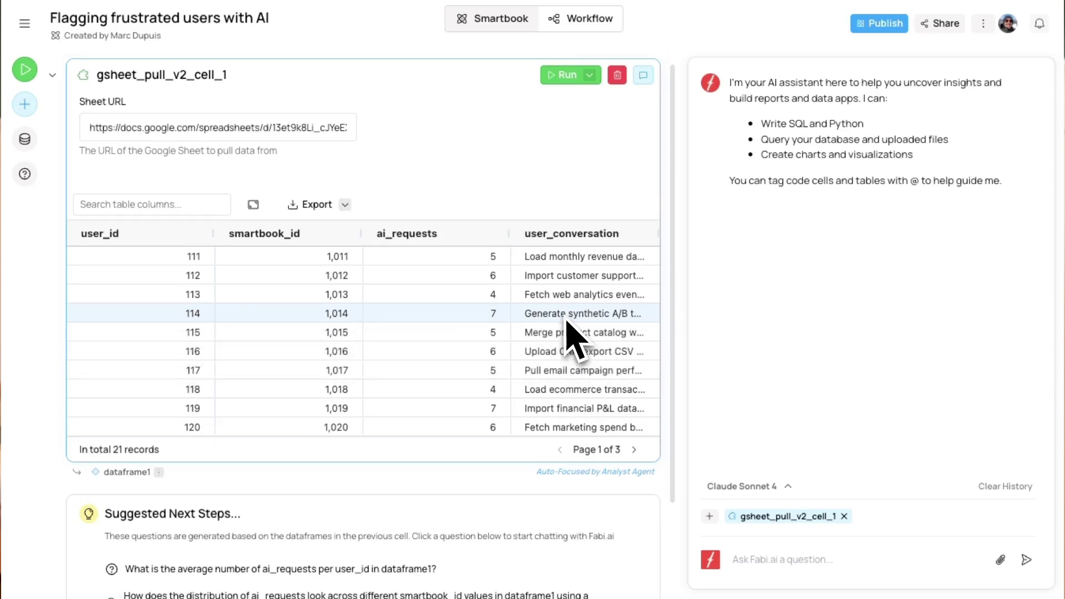
click(40, 114)
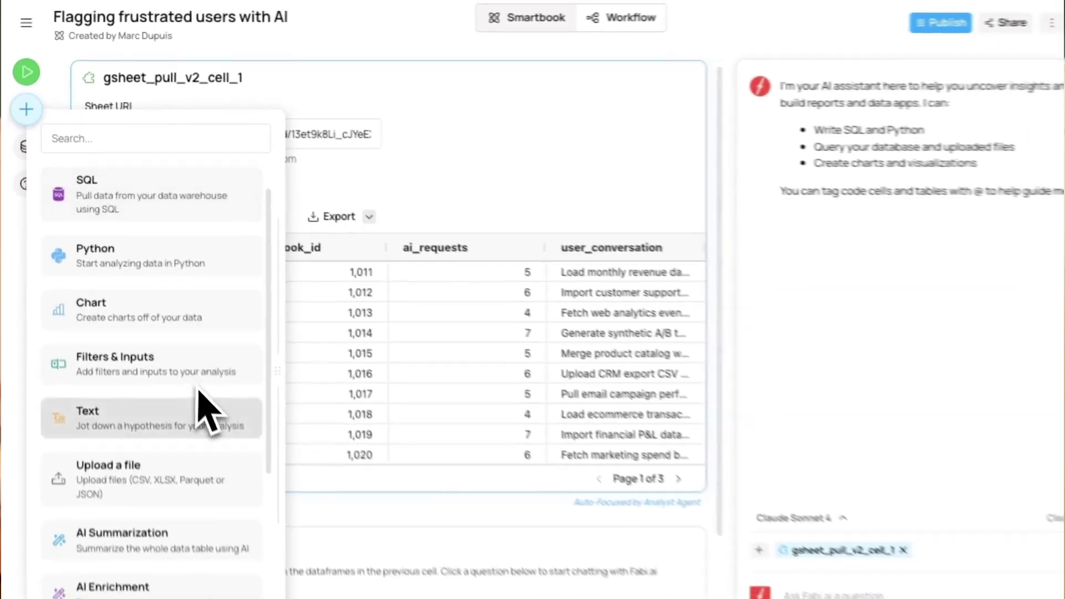
scroll(206, 413, down, 5)
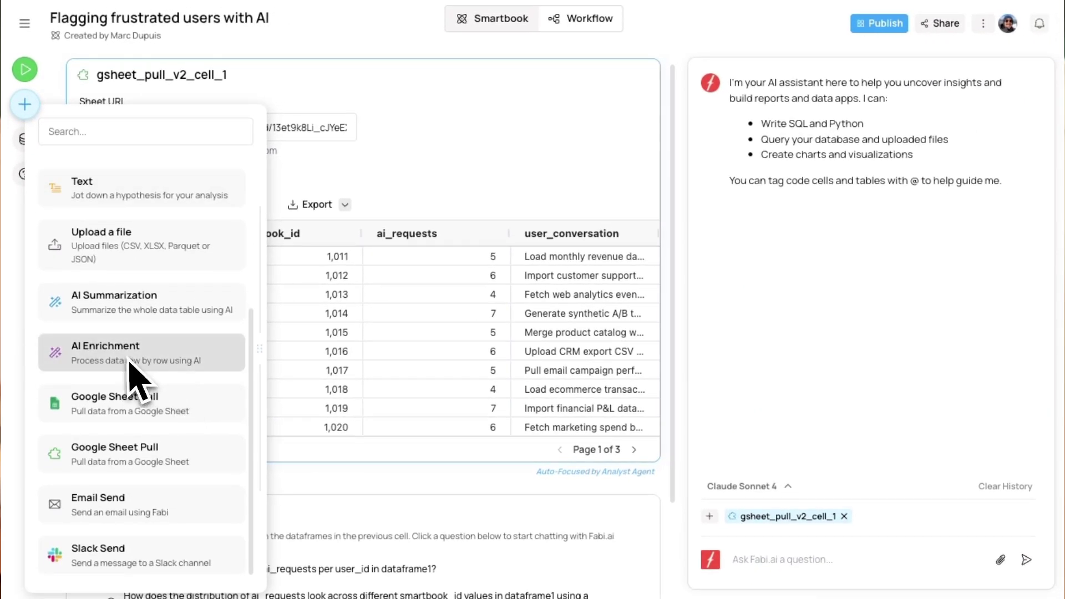
click(131, 355)
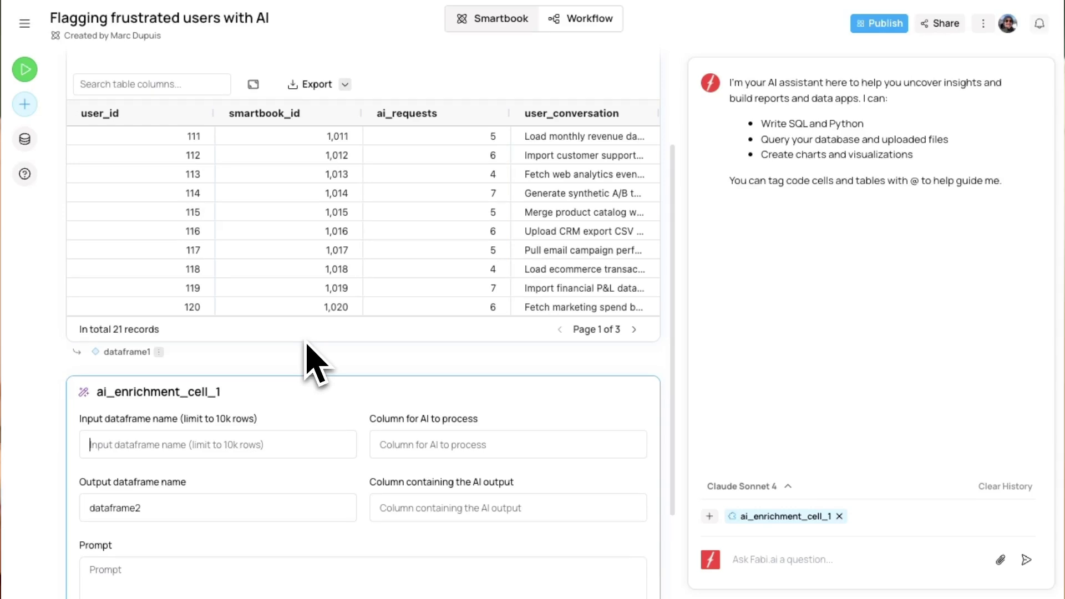
Set the enrichment input dataframe to dataframe1 and the output dataframe to processed_dataframe
scroll(307, 342, down, 1)
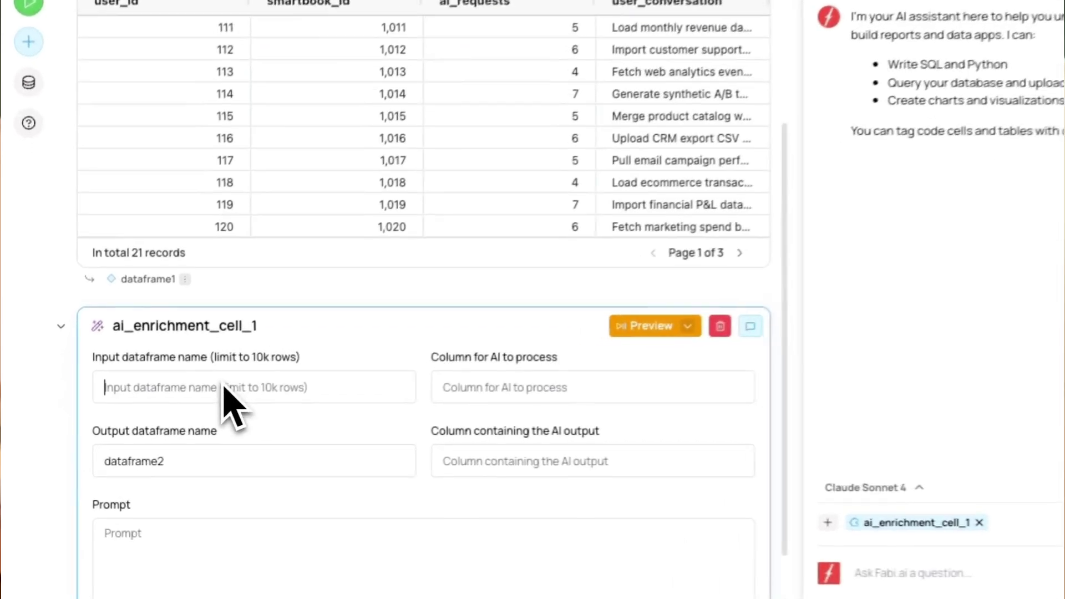
text(datafra)
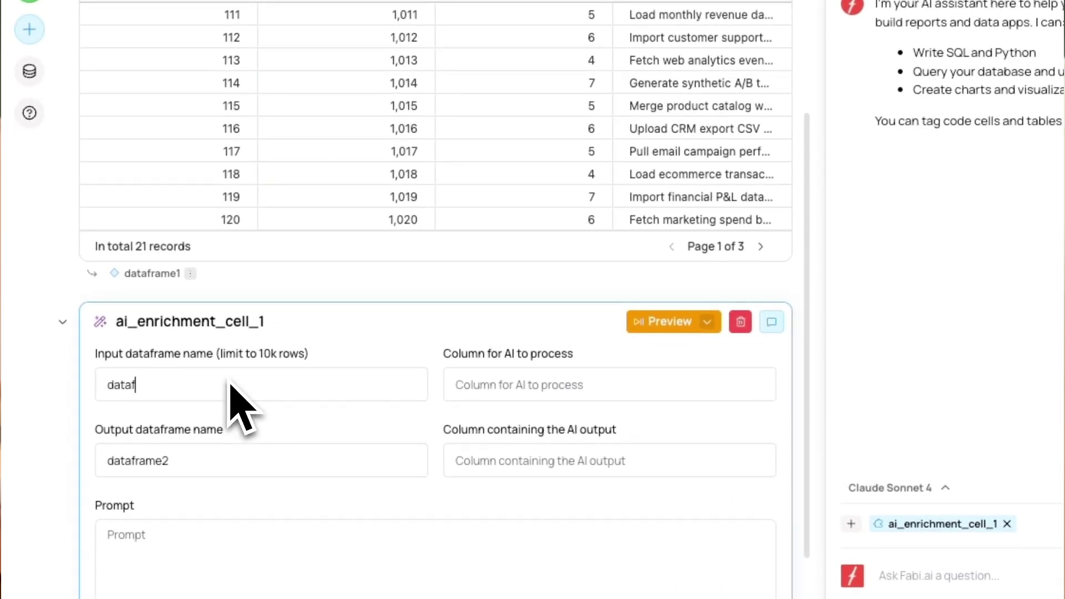
text(me1)
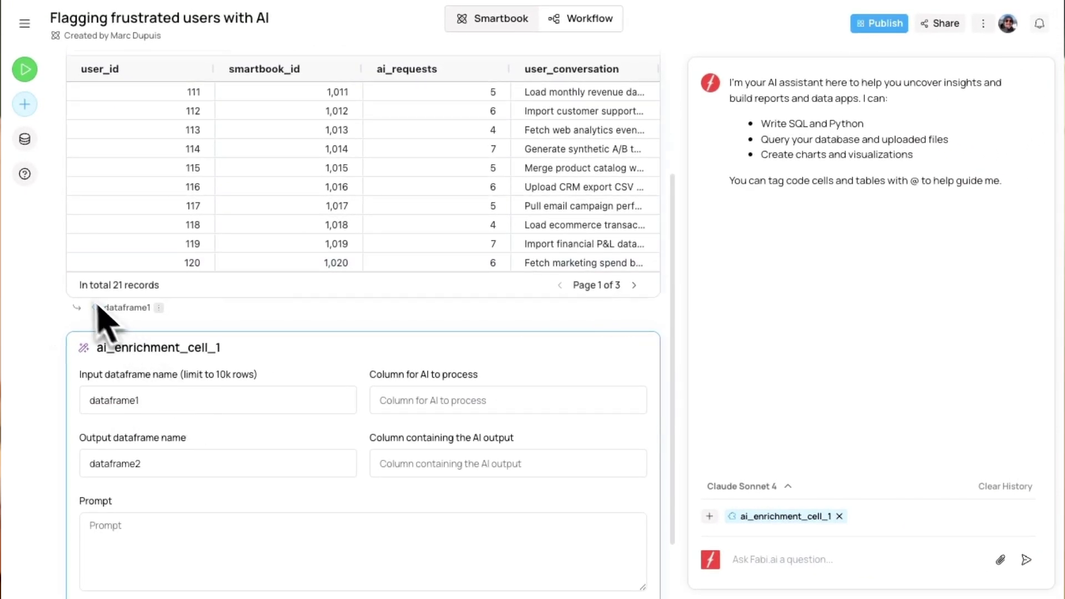
click(445, 408)
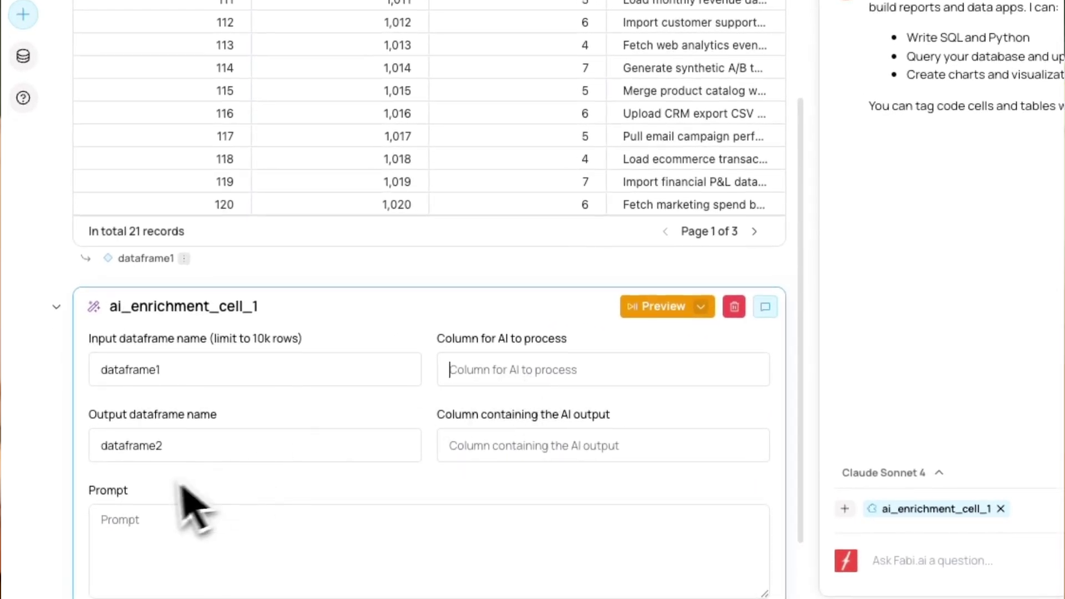
double_click(162, 457)
scroll(194, 459, down, 1)
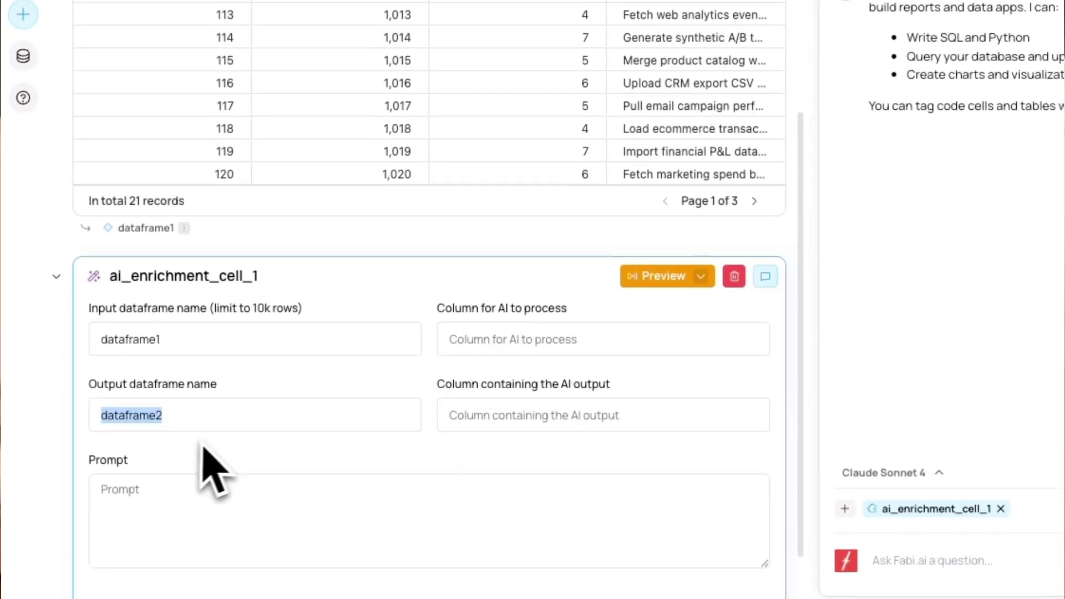
text(processe)
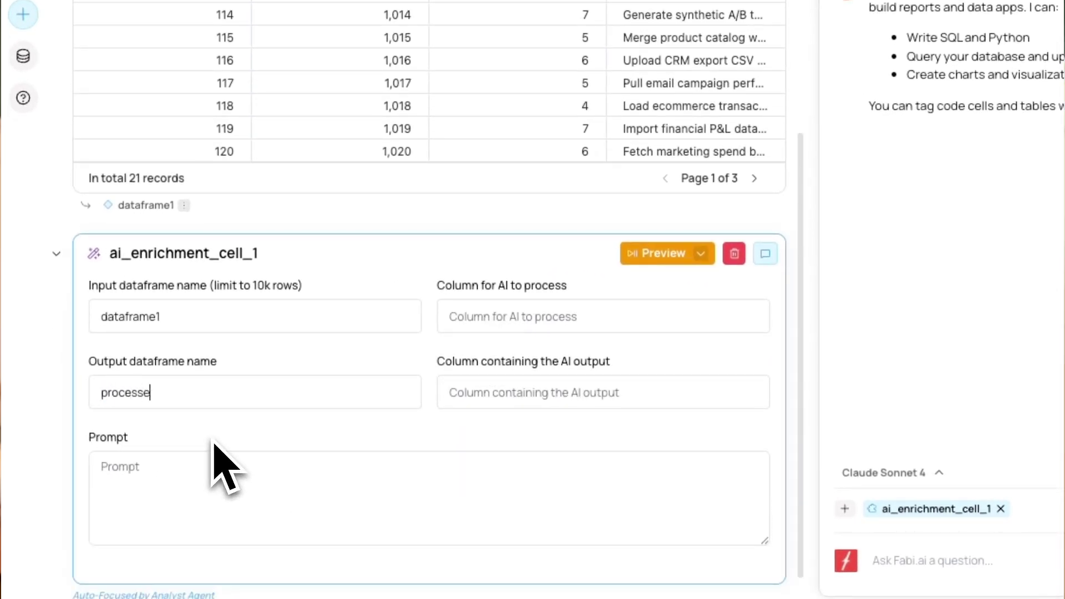
text(d_dataframe)
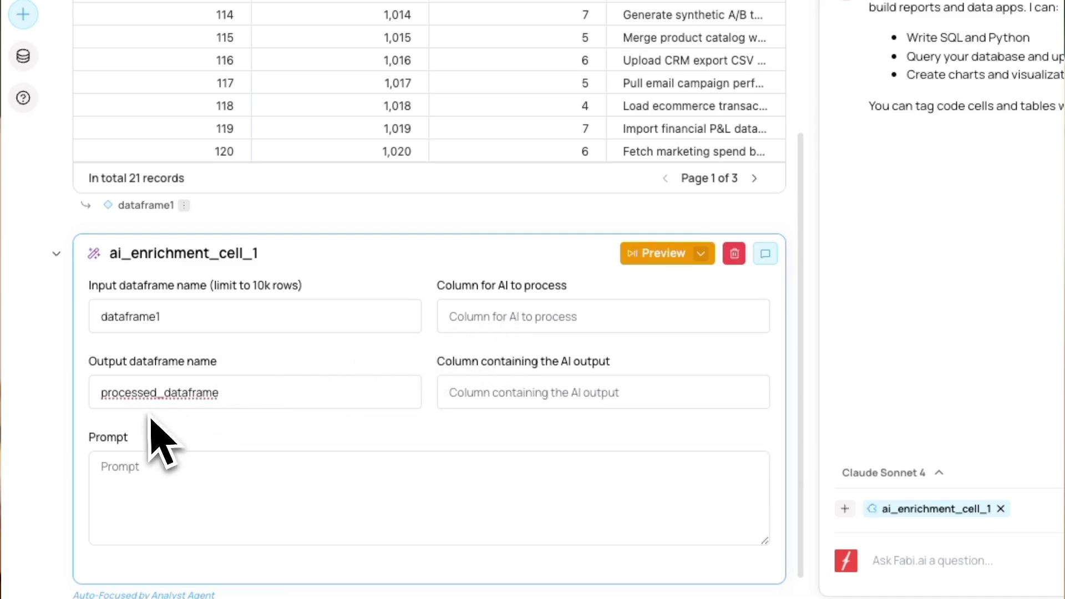
Process the user_conversation column into an AI output column named frustration_detected
click(496, 346)
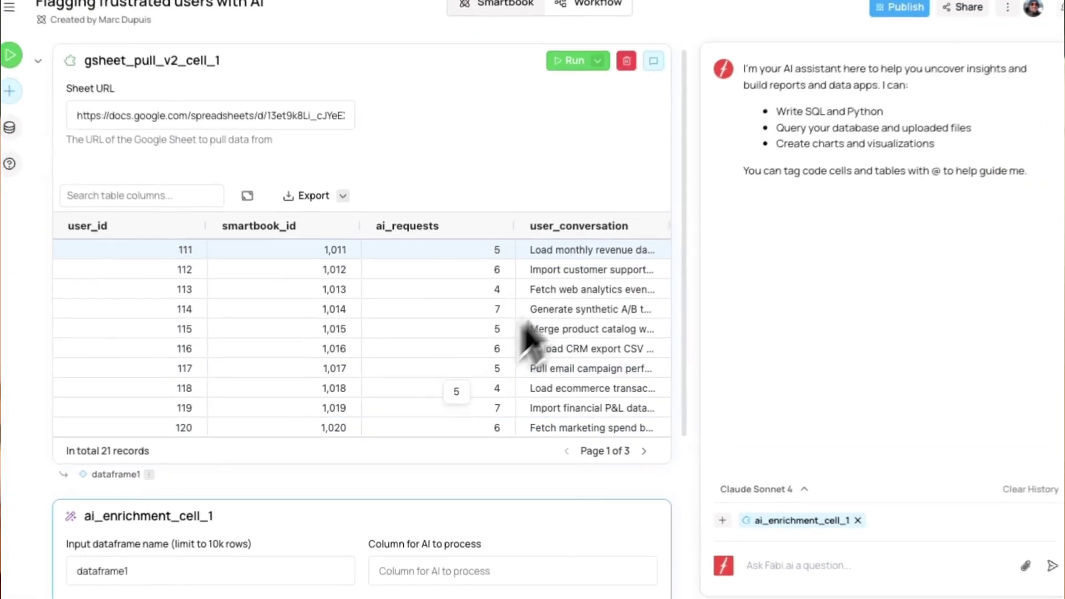
scroll(510, 349, down, 3)
text(user_conversation)
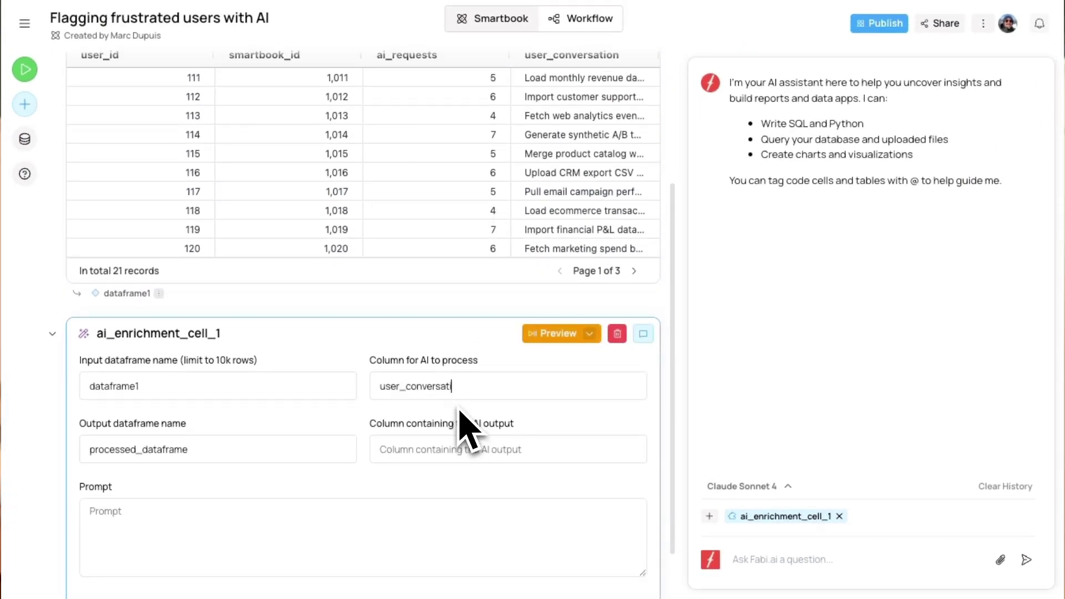
scroll(460, 411, up, 3)
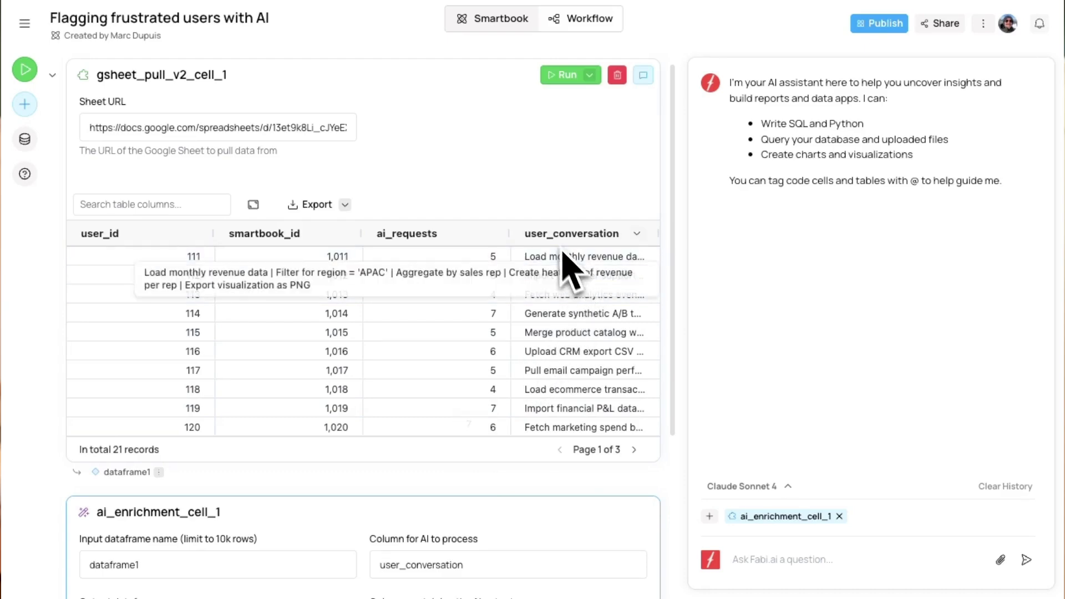
scroll(516, 427, down, 3)
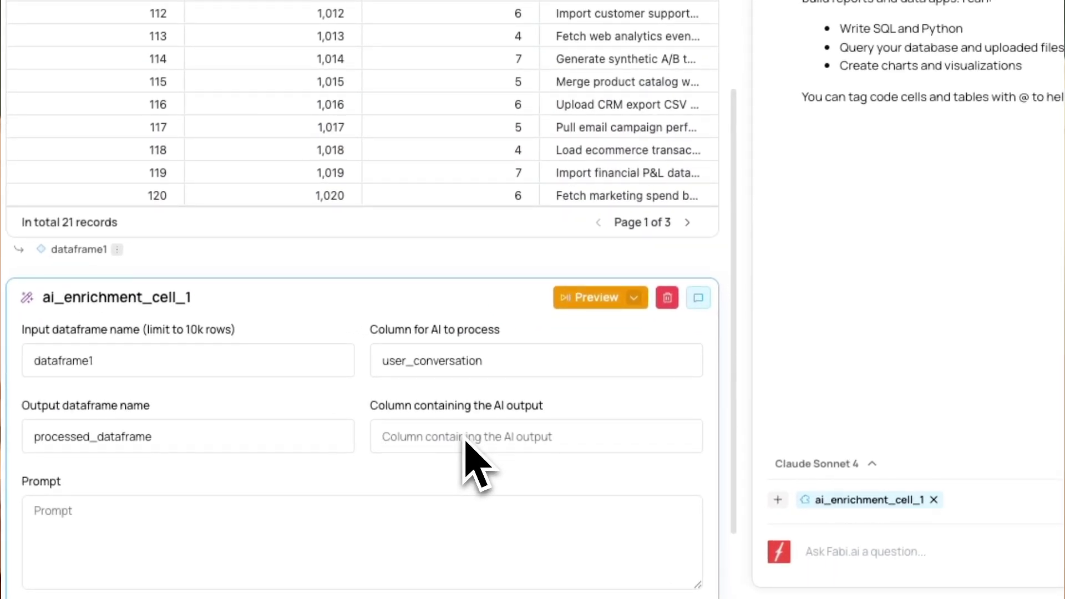
click(465, 438)
text(frustration_detected)
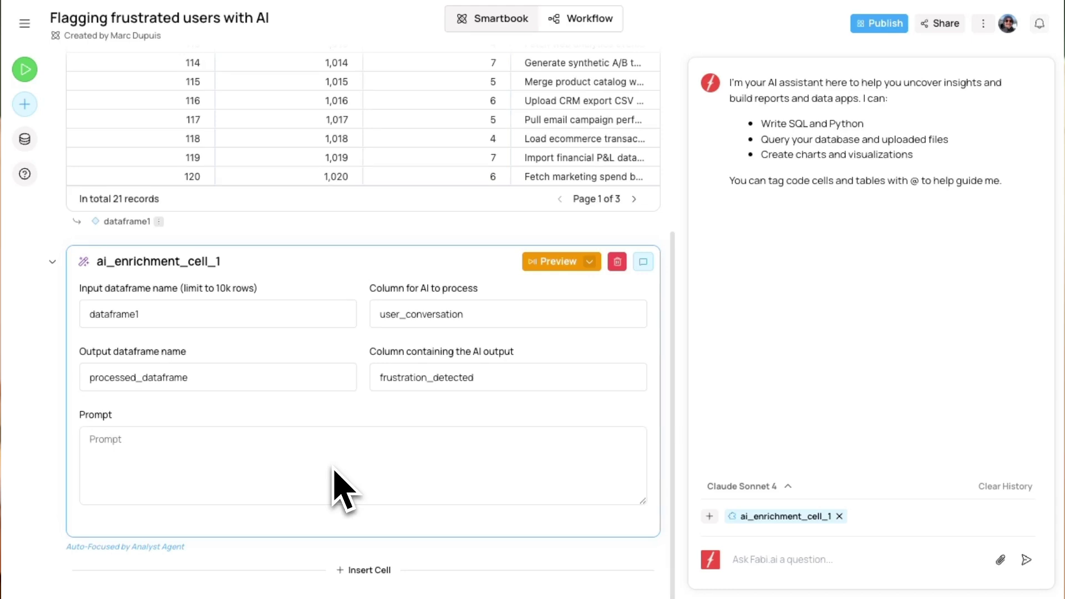
Write a prompt marking each conversation "True" or "False" to indicate frustrated users
text(Mark each conver)
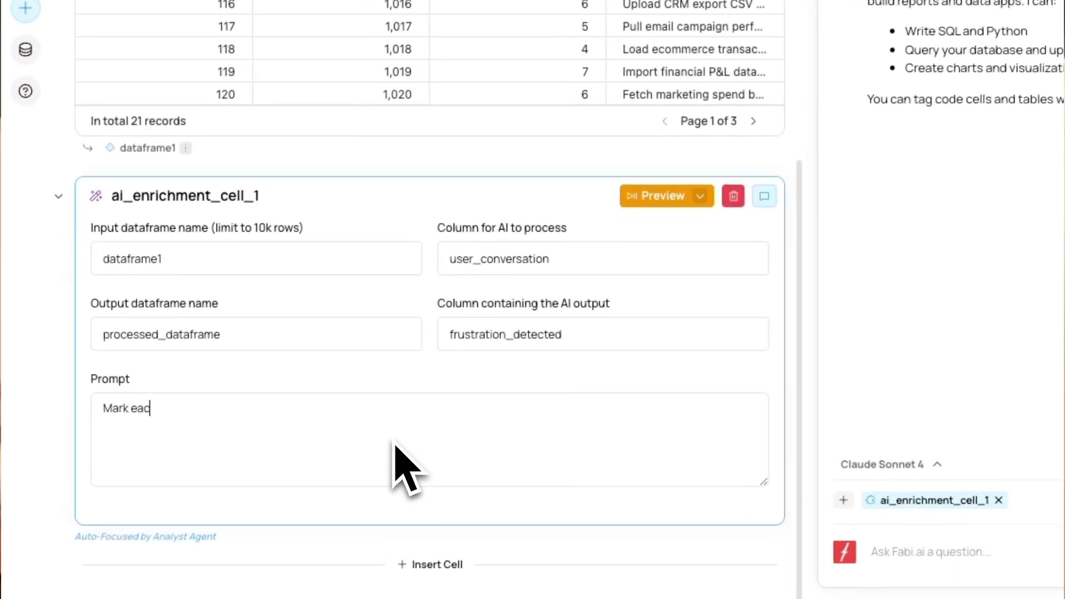
text(sations as "true)
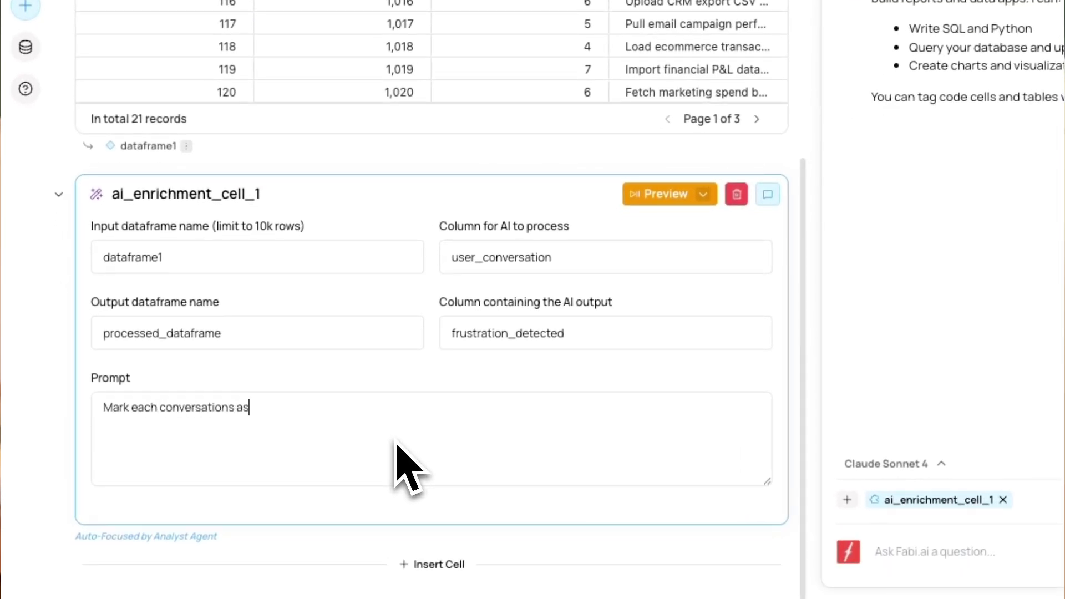
text(" or "False)
click(260, 414)
key(BackSpace)
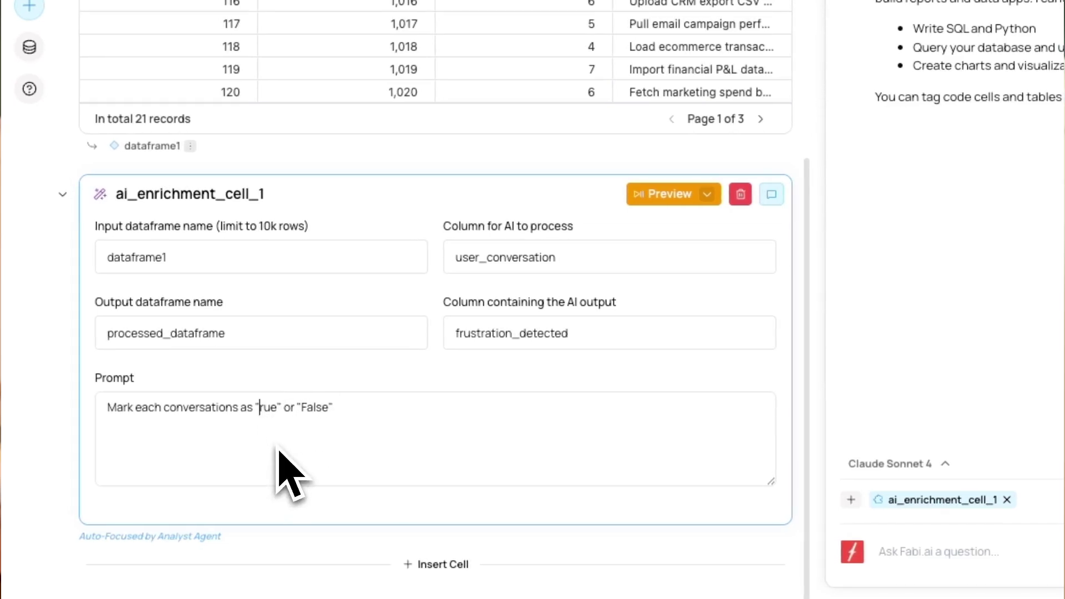
text(T)
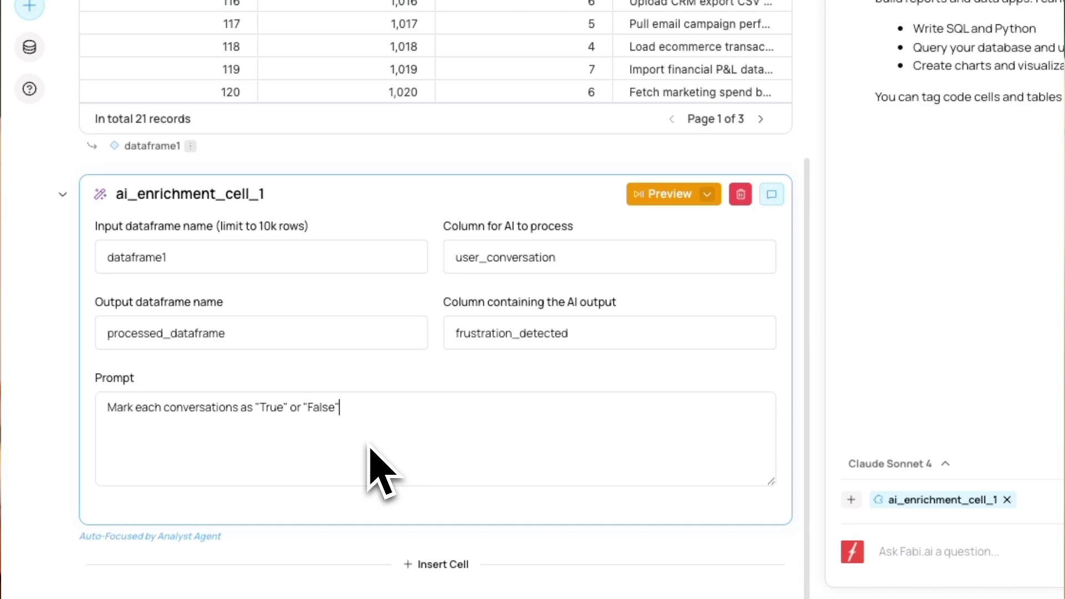
text(o indicate conversations where the user is frustrate)
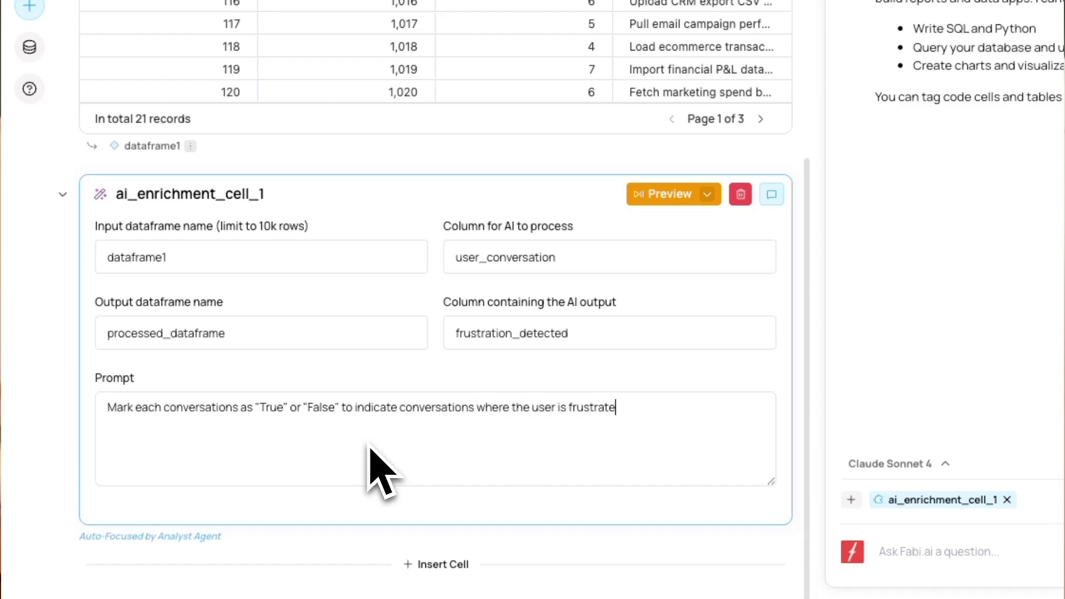
text(d or telling the AI that something doesn't seem)
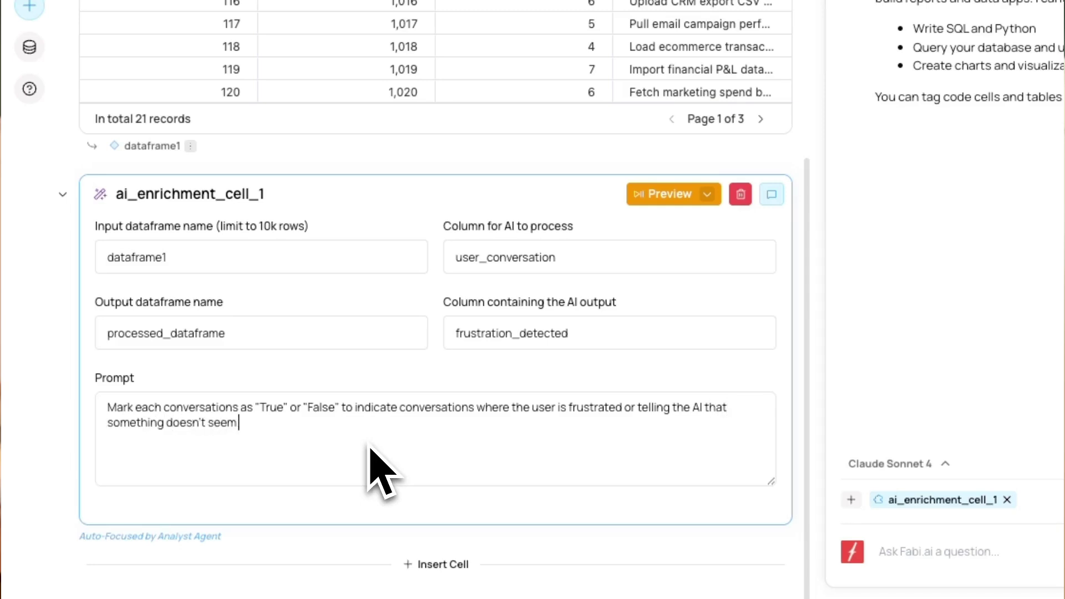
text( right or isn't working. )
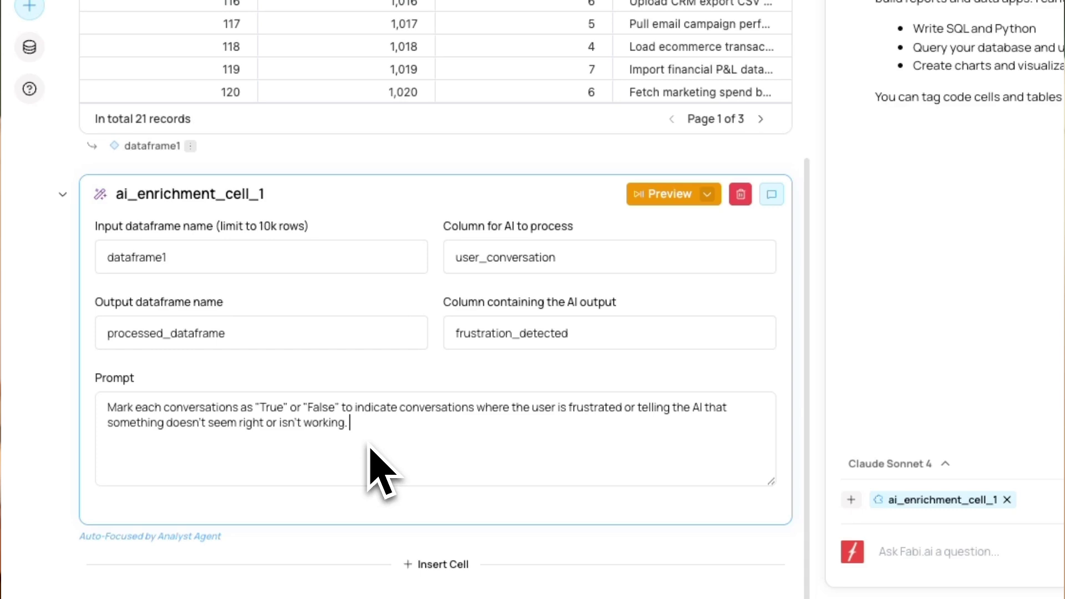
text(WEe want to be able to quickly identify whi)
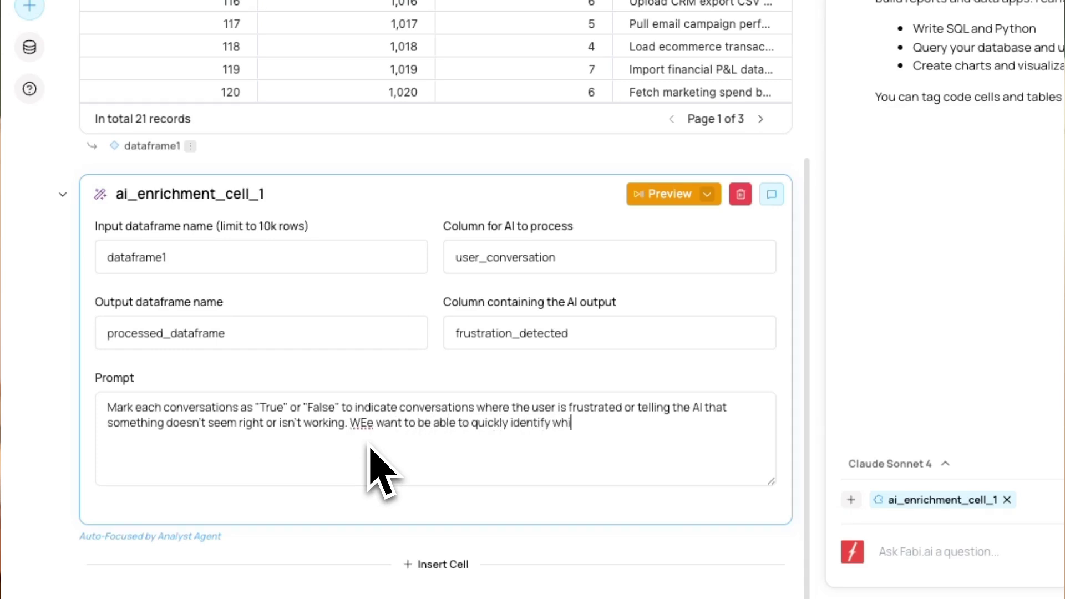
text(ch conversations need our attention)
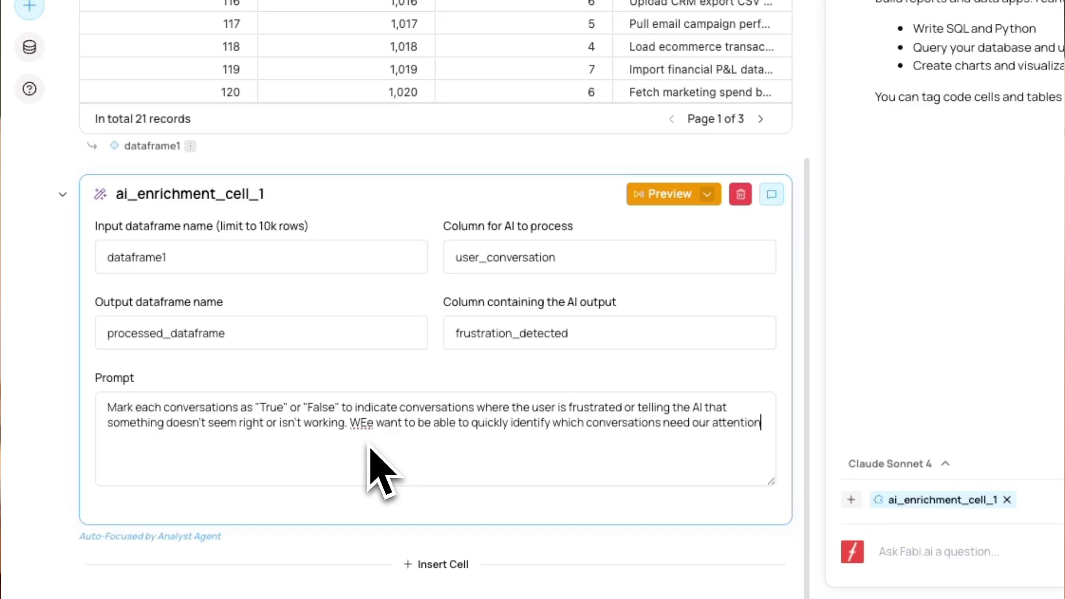
text(.)
Correct the 'WEe' typo in the prompt to 'We'
click(367, 424)
key(BackSpace)
click(480, 426)
click(684, 438)
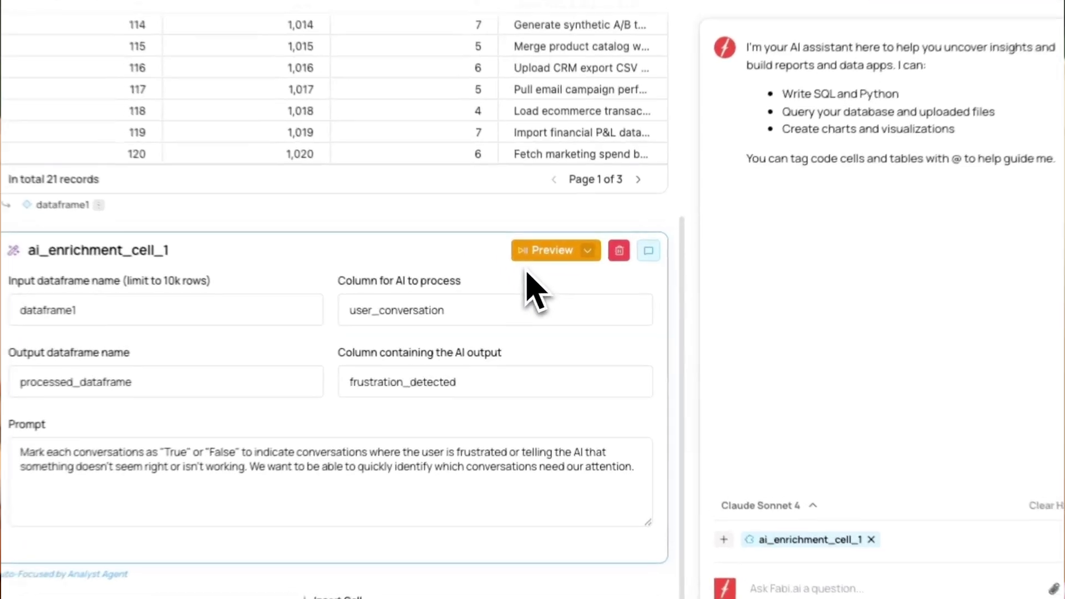
Preview the enrichment on 10 rows, with users 112 and 117 flagged True
click(540, 255)
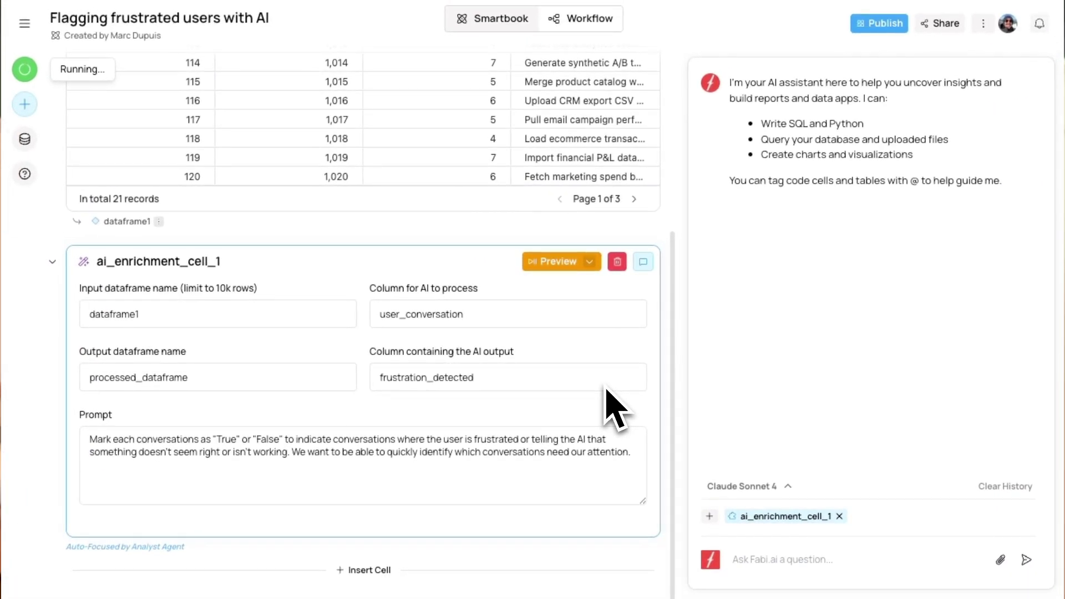
scroll(606, 404, down, 5)
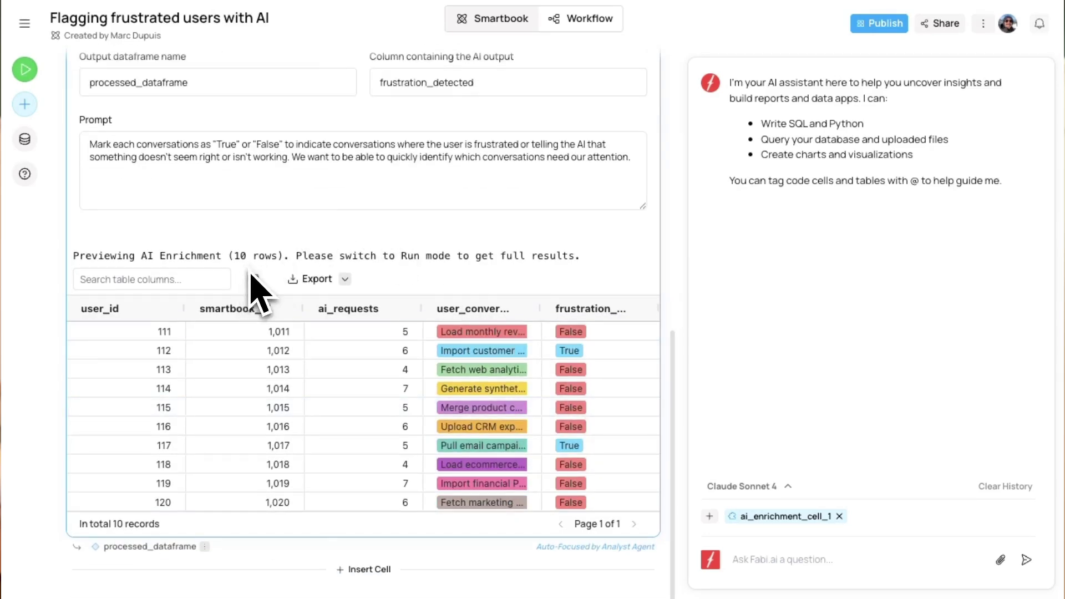
scroll(255, 282, up, 2)
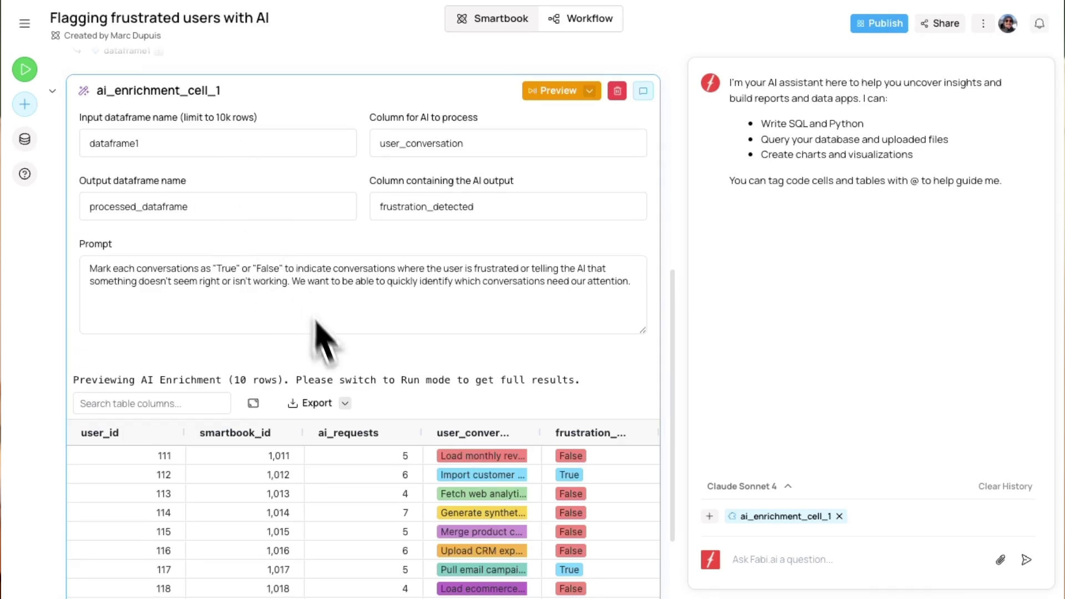
scroll(316, 344, down, 2)
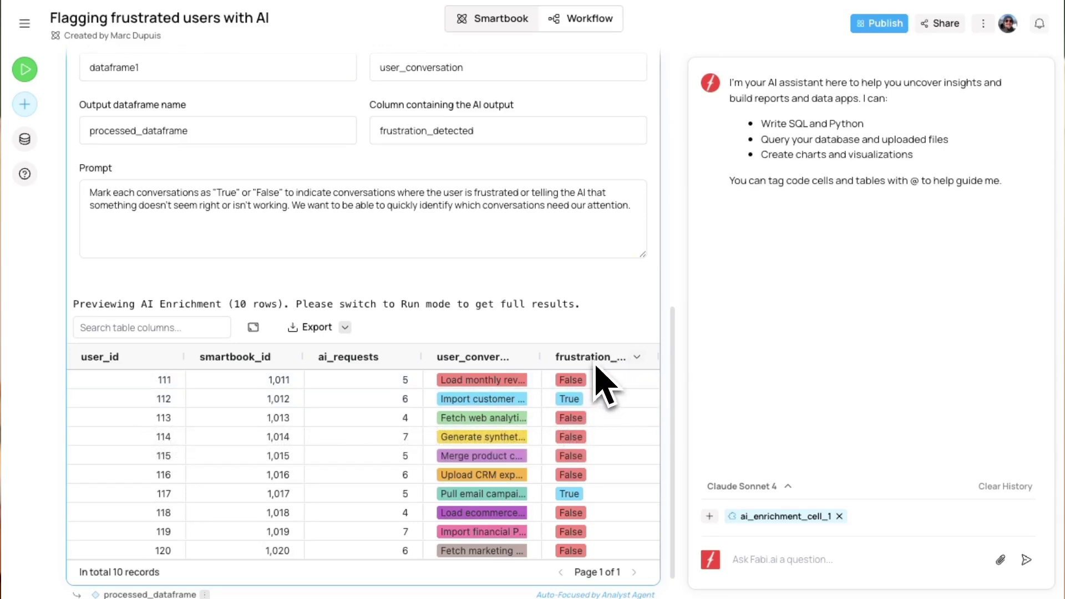
drag(608, 360, 613, 359)
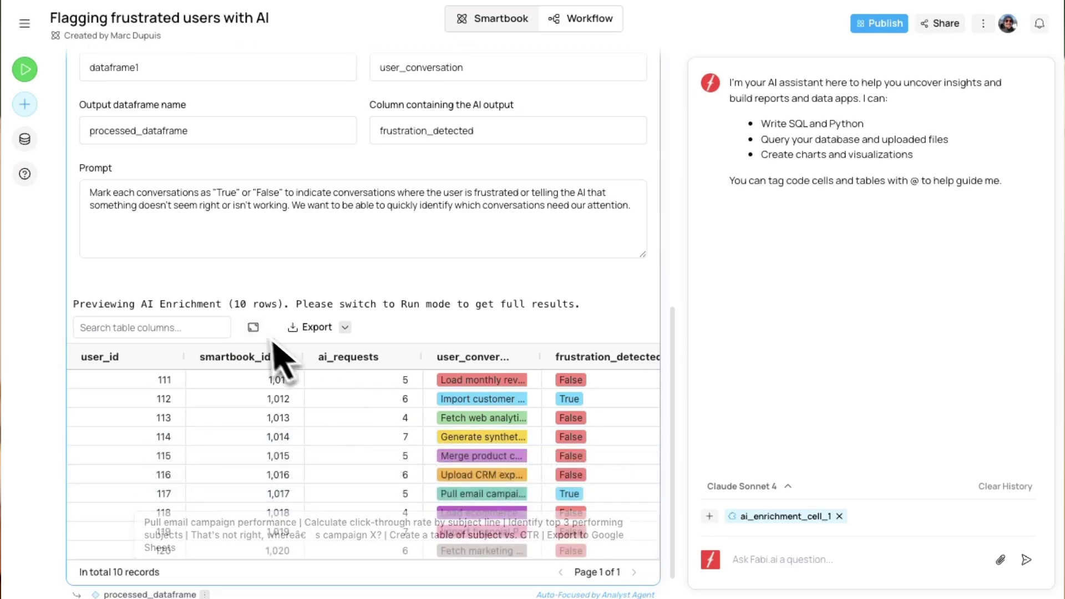
click(252, 327)
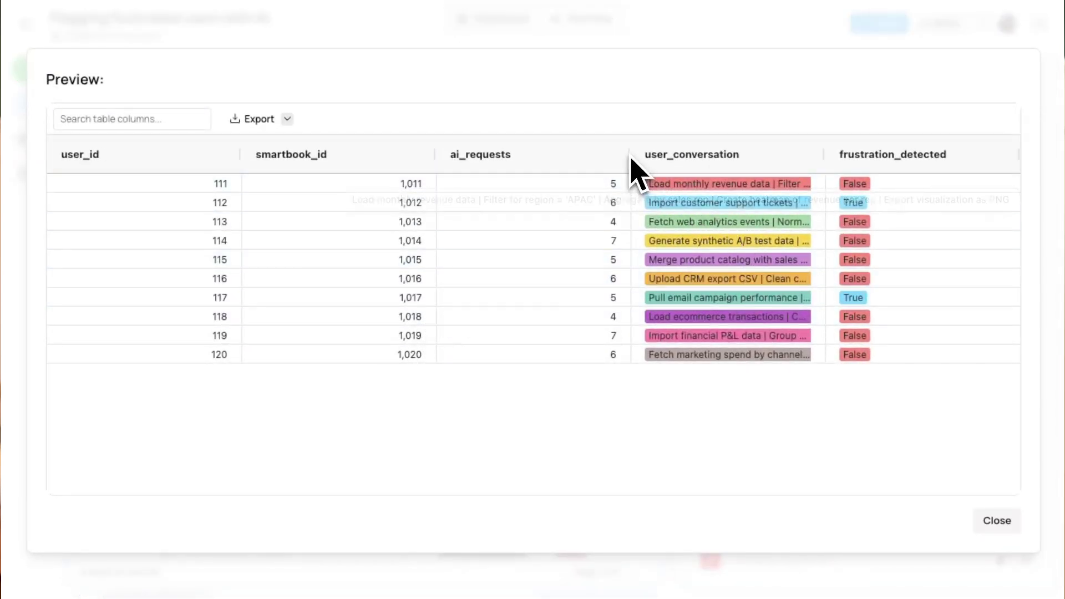
drag(634, 166, 502, 217)
drag(780, 162, 838, 158)
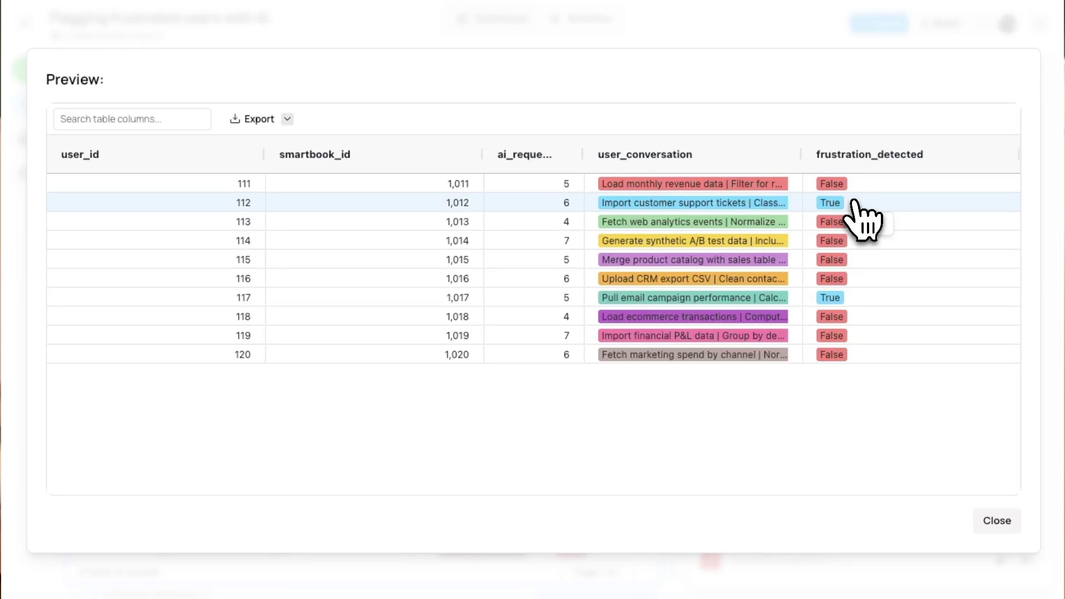
click(992, 521)
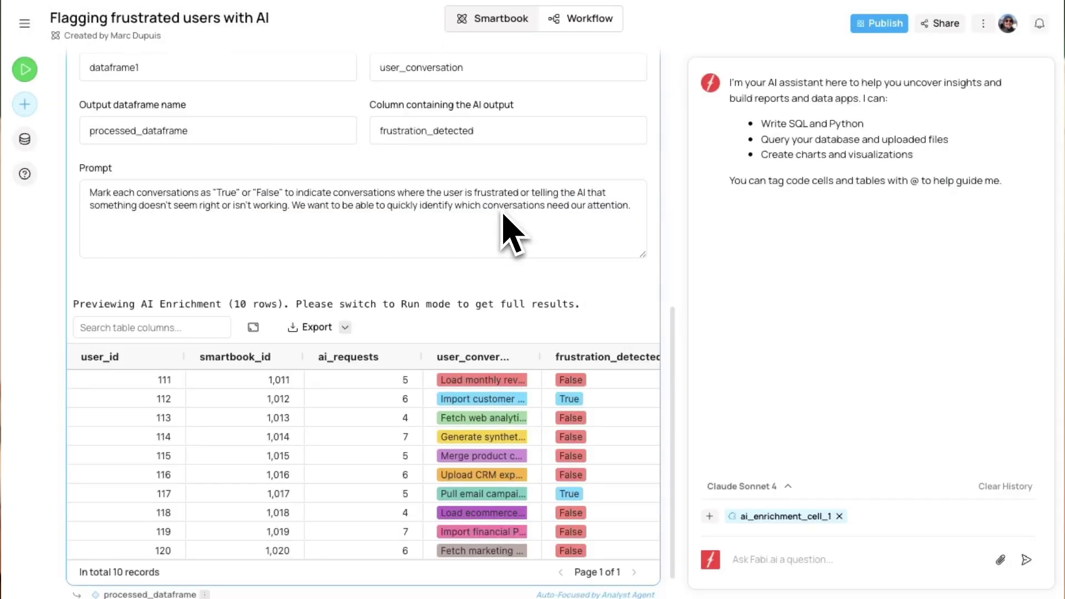
scroll(411, 383, down, 1)
mouse_move(116, 559)
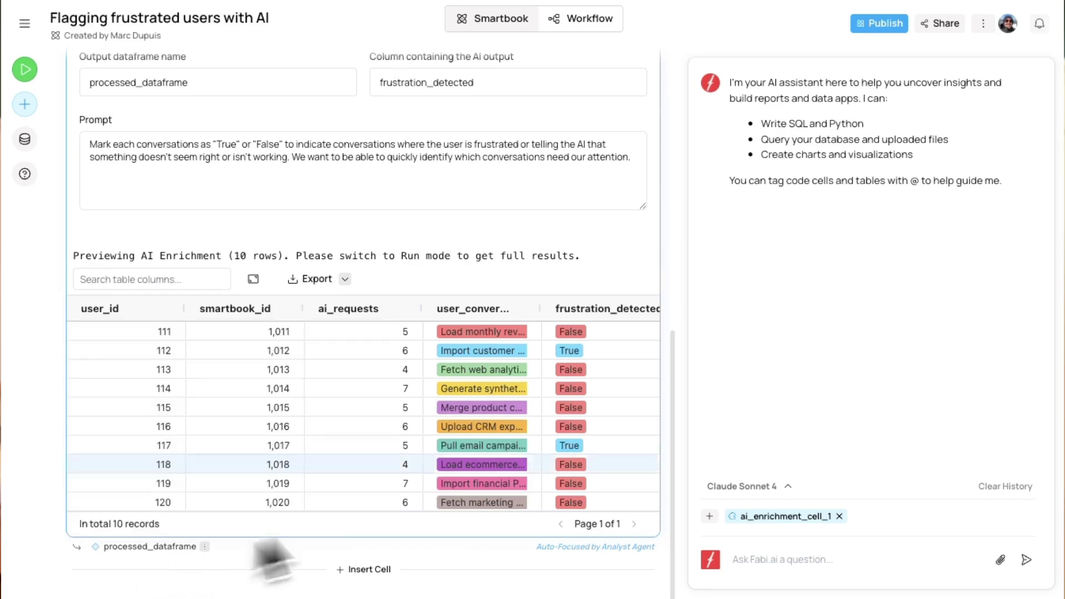
click(787, 577)
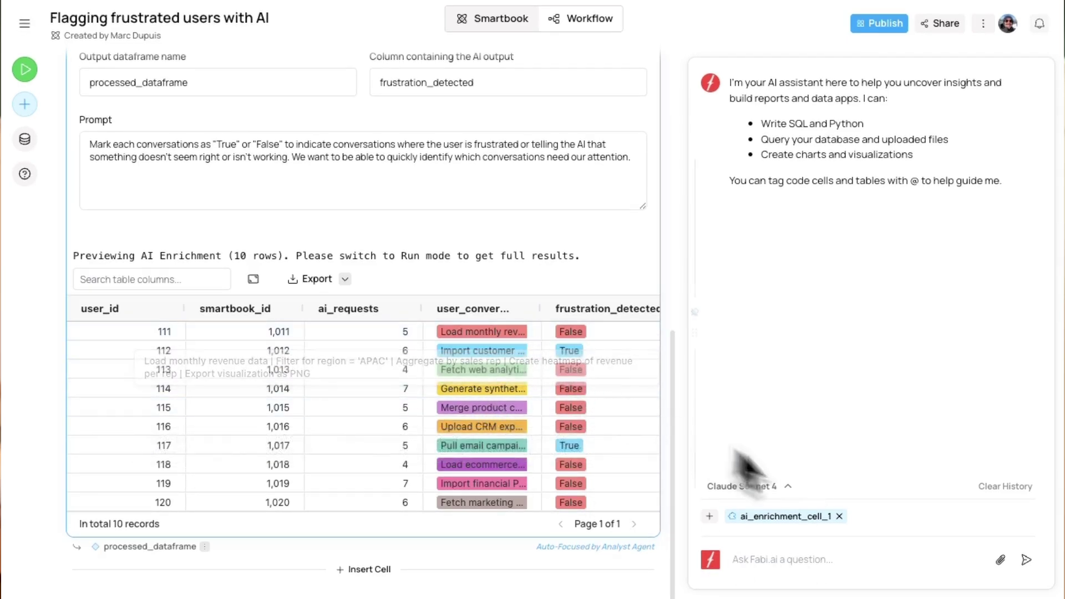
Switch the enrichment to Run mode, run all 21 records, and request a bar chart of average AI requests by frustration
text(plot average numbe)
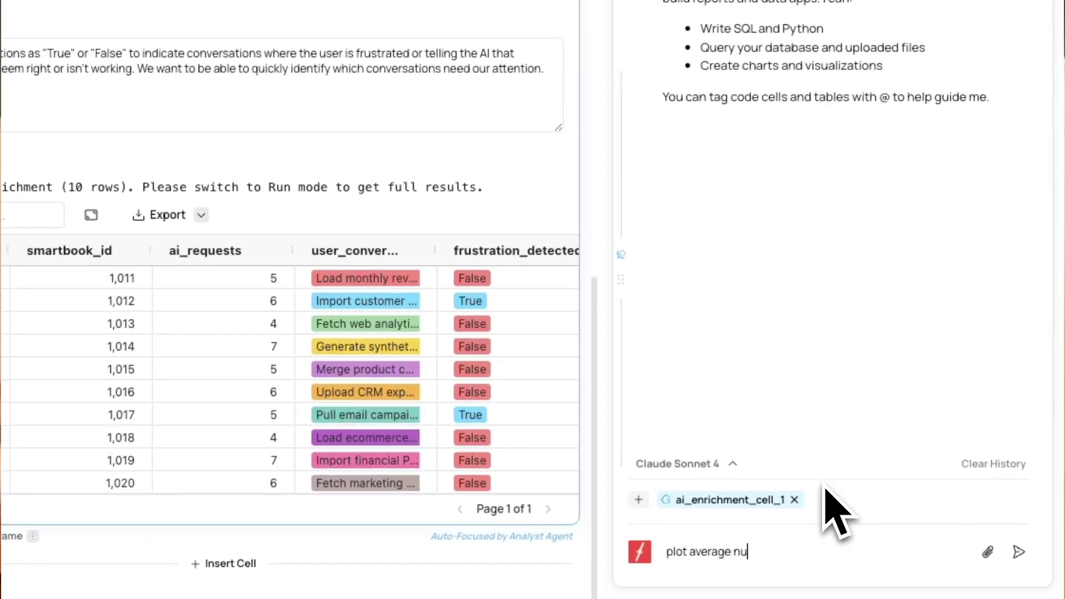
scroll(349, 223, up, 5)
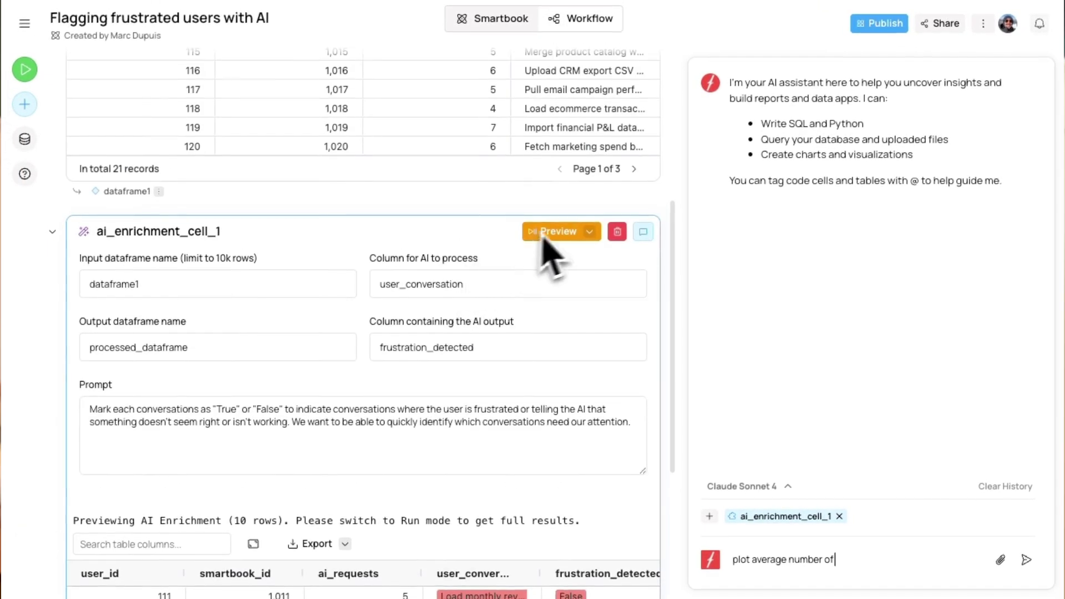
click(589, 232)
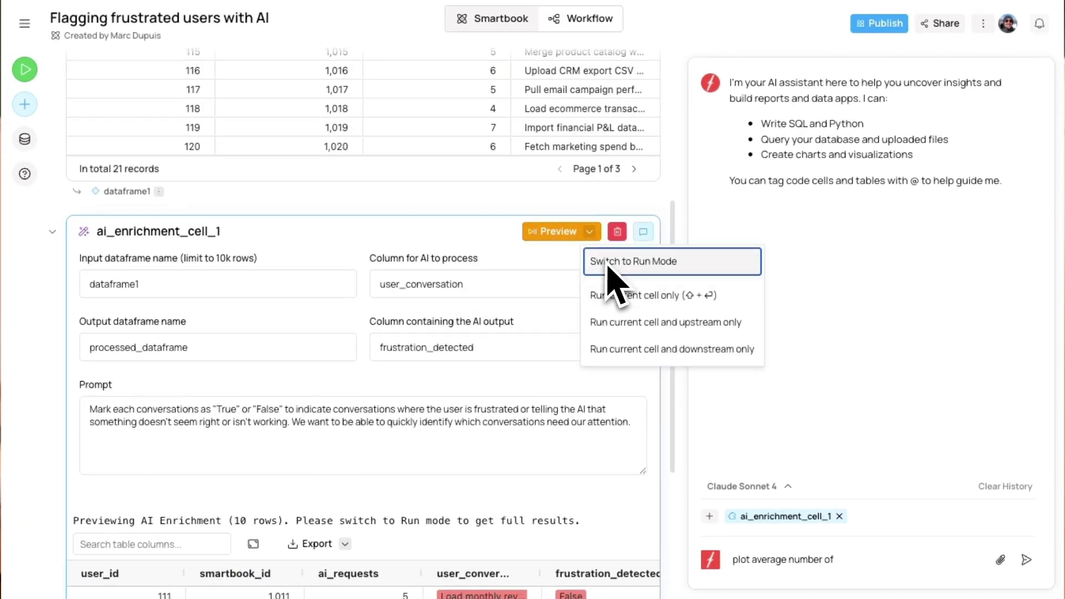
click(607, 259)
click(568, 232)
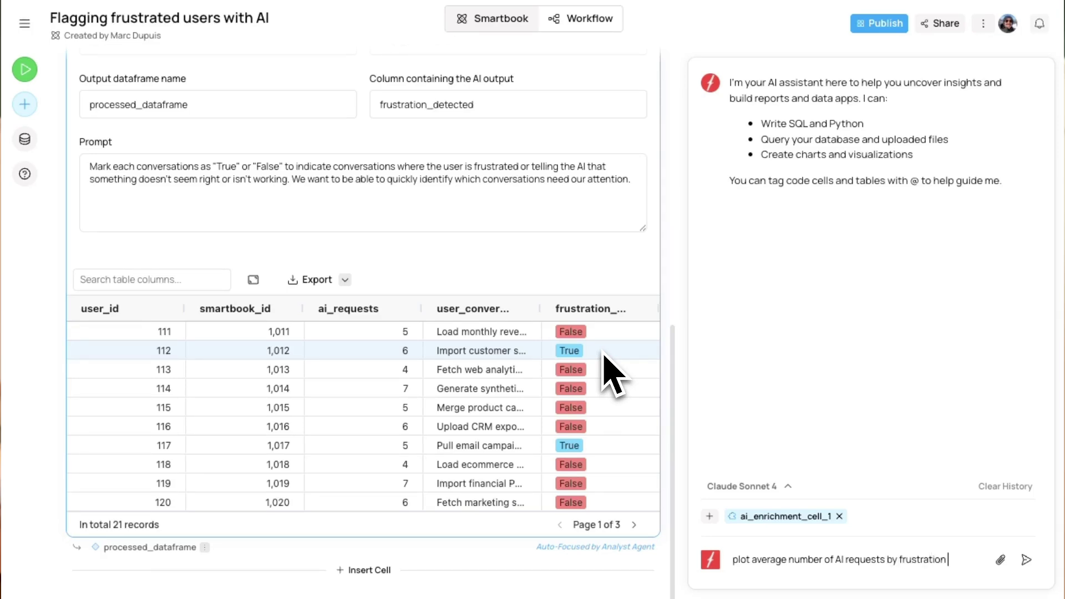
text(as a)
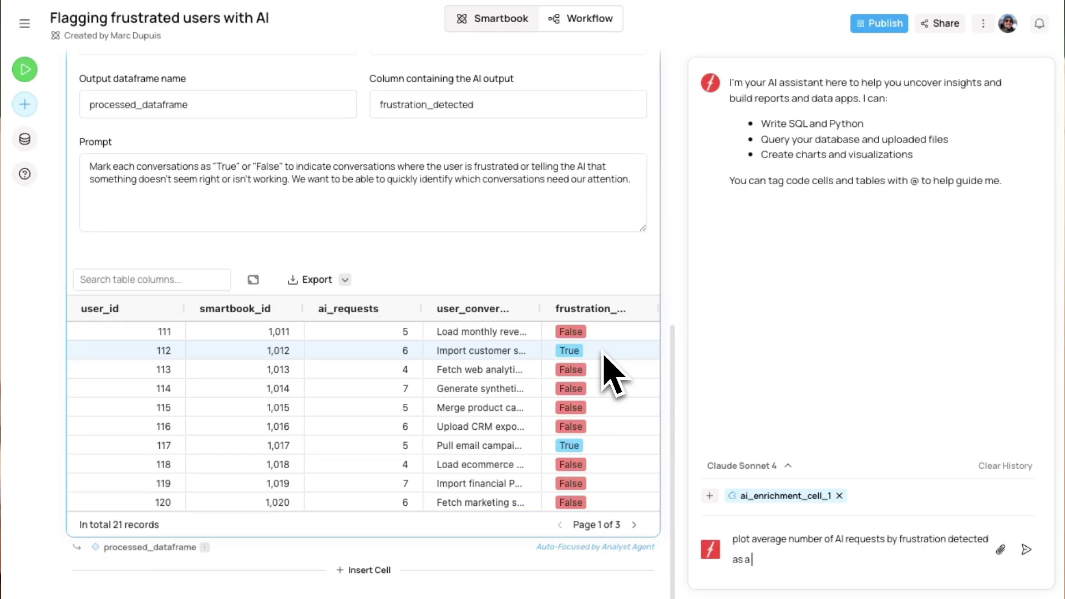
text( bar chart)
key(Return)
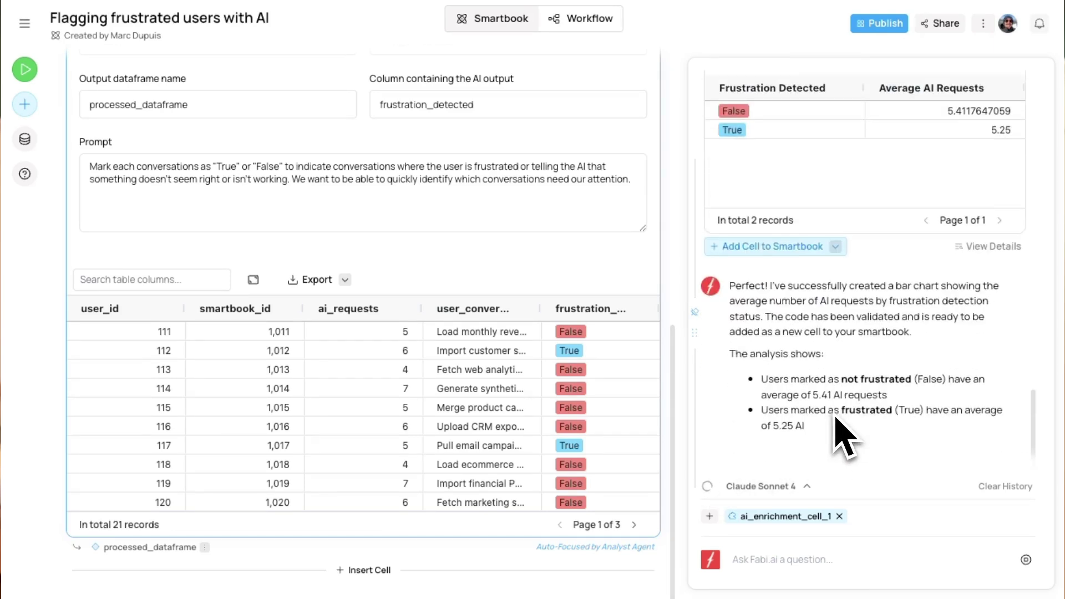
Inspect the generated bar chart (5.41 False vs 5.25 True) and its cell details
scroll(851, 422, up, 5)
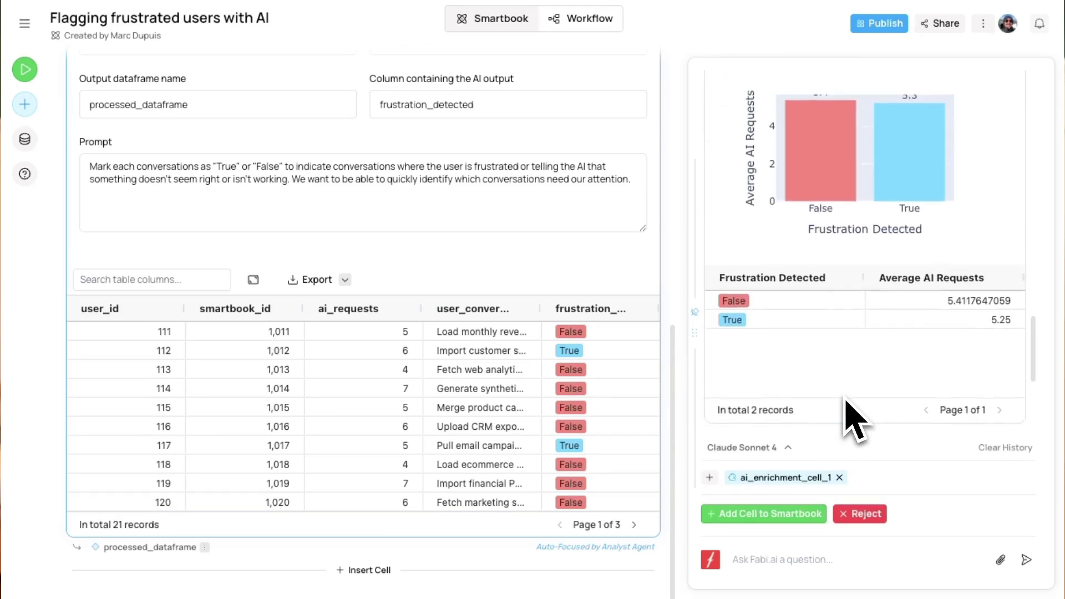
scroll(845, 416, down, 2)
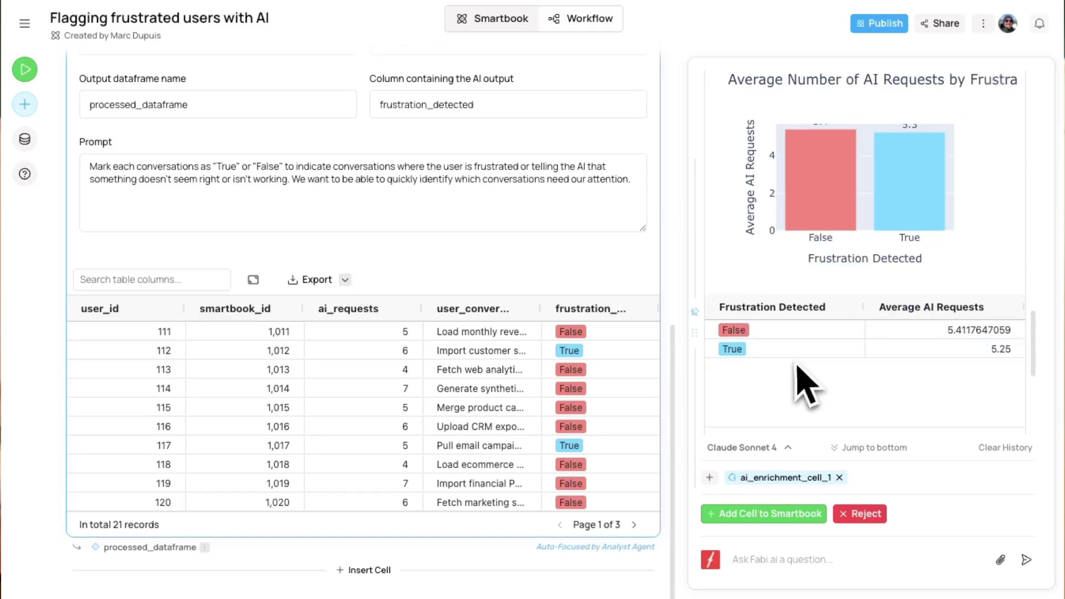
scroll(810, 389, down, 2)
scroll(887, 319, down, 2)
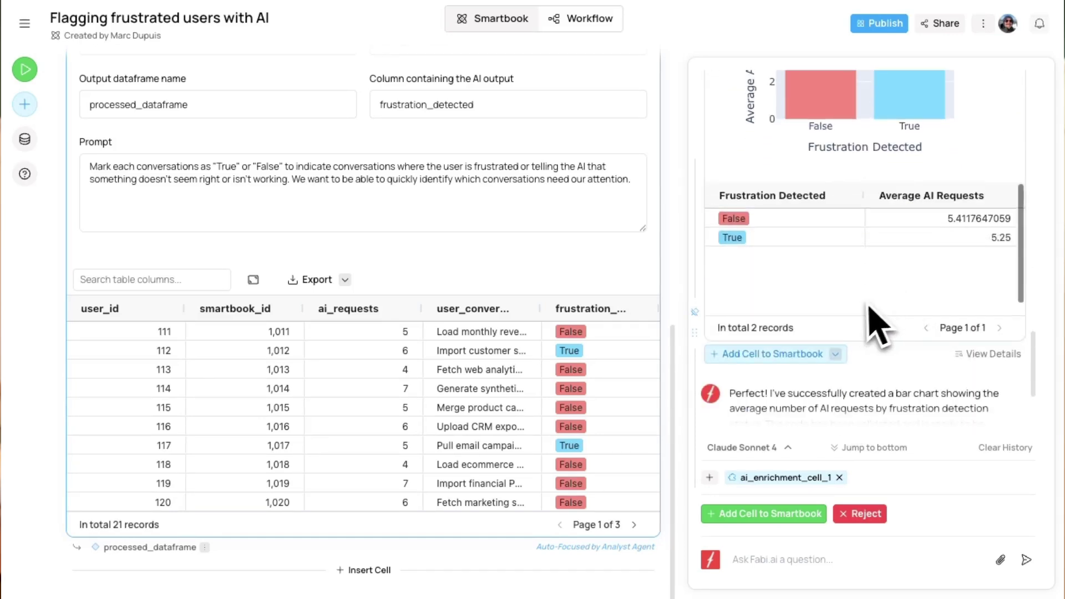
scroll(867, 250, up, 5)
scroll(910, 310, down, 1)
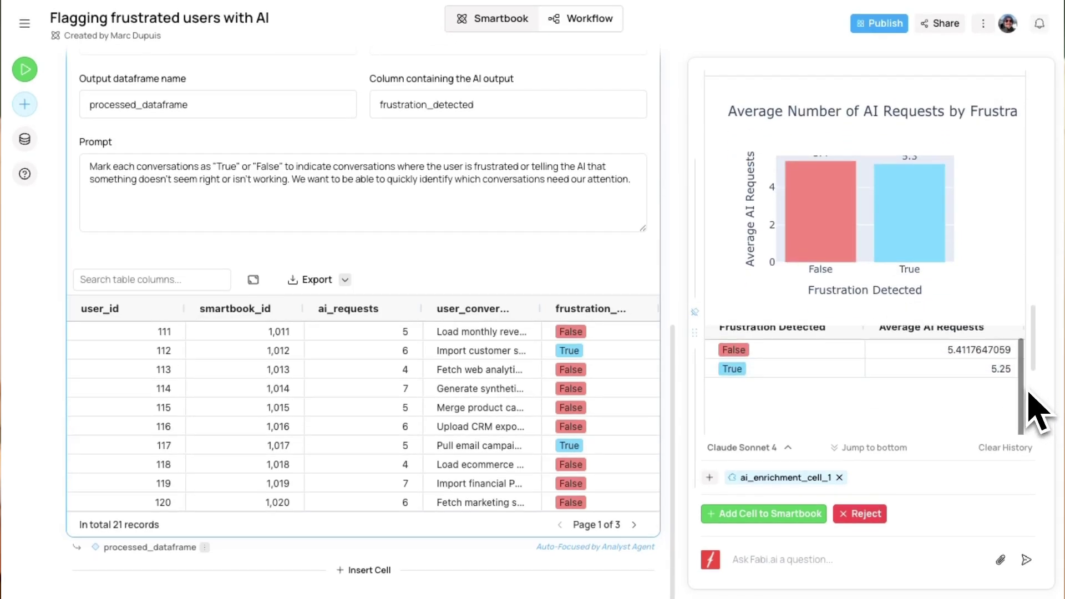
scroll(1037, 411, down, 3)
click(995, 406)
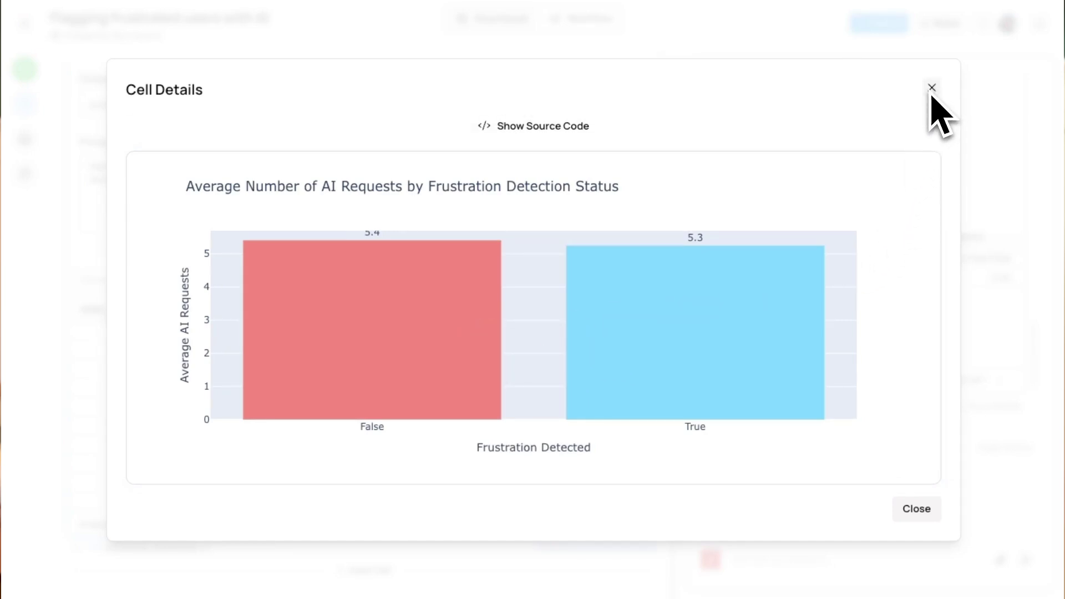
click(931, 88)
scroll(570, 352, up, 2)
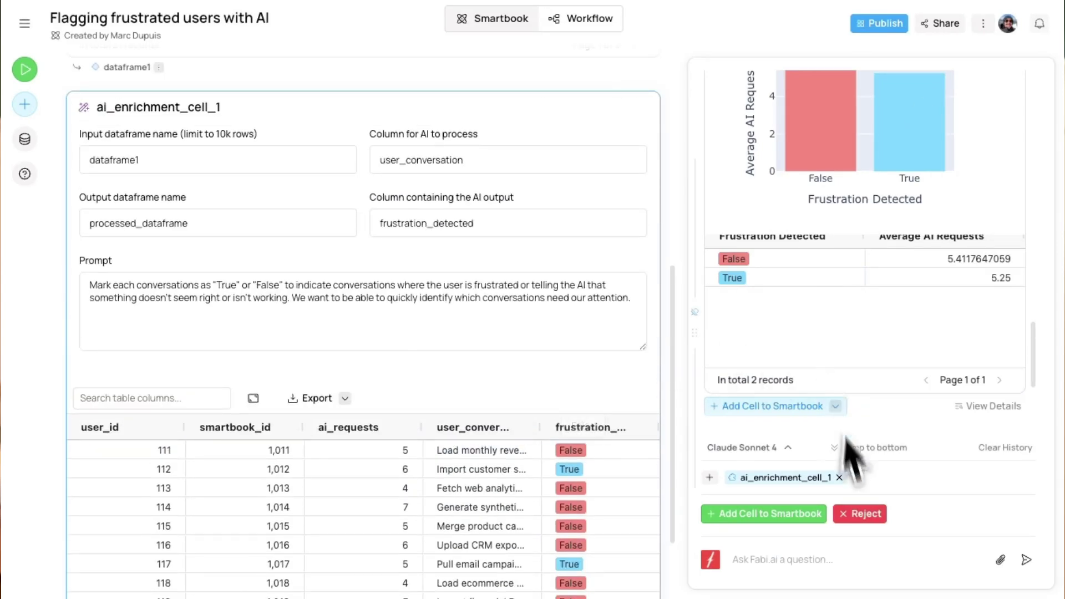
click(859, 514)
scroll(513, 445, down, 2)
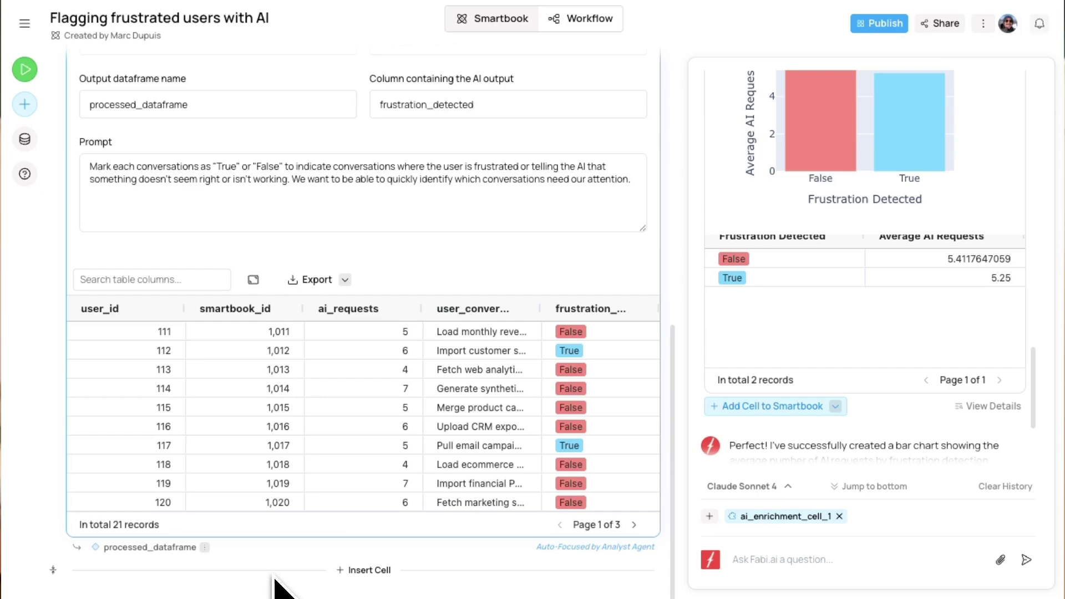
Add and run a SQL cell selecting processed_dataframe rows where frustration_detected = 'True'
click(364, 569)
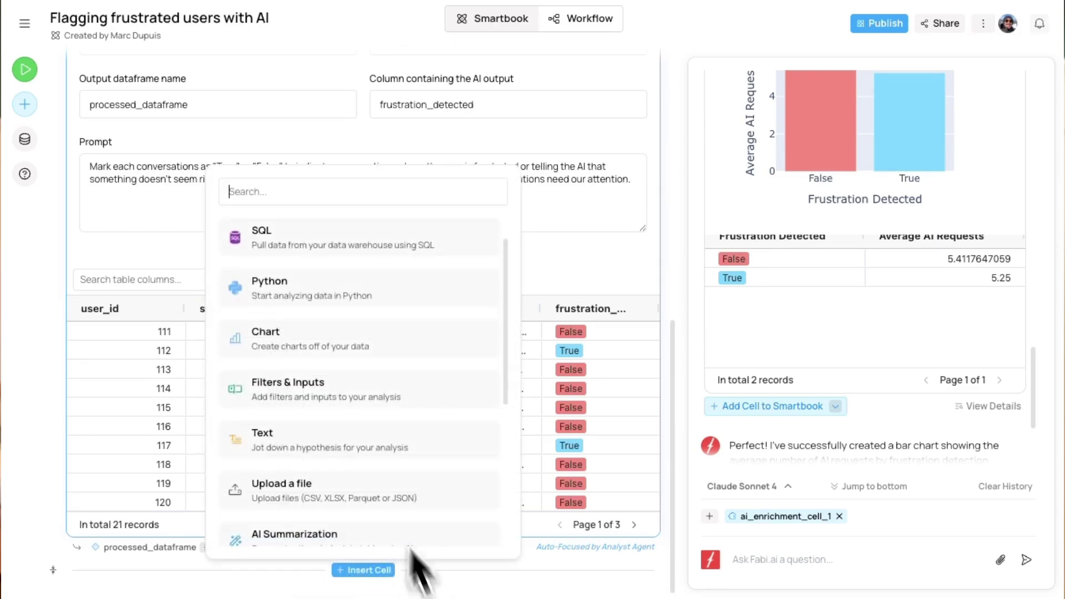
click(280, 239)
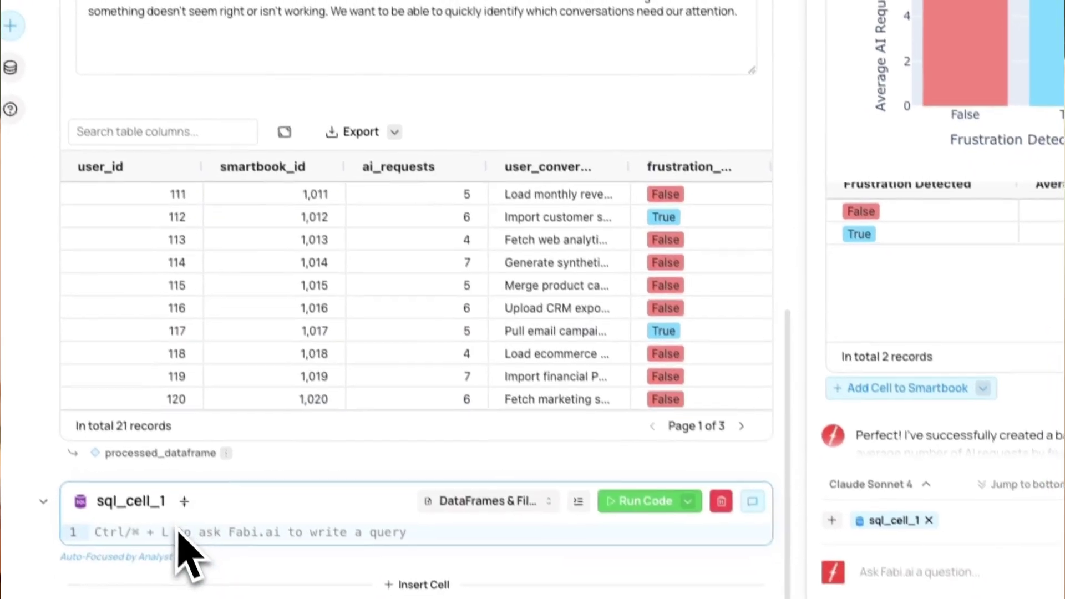
text(select *)
key(Return)
text(from processed_datafra)
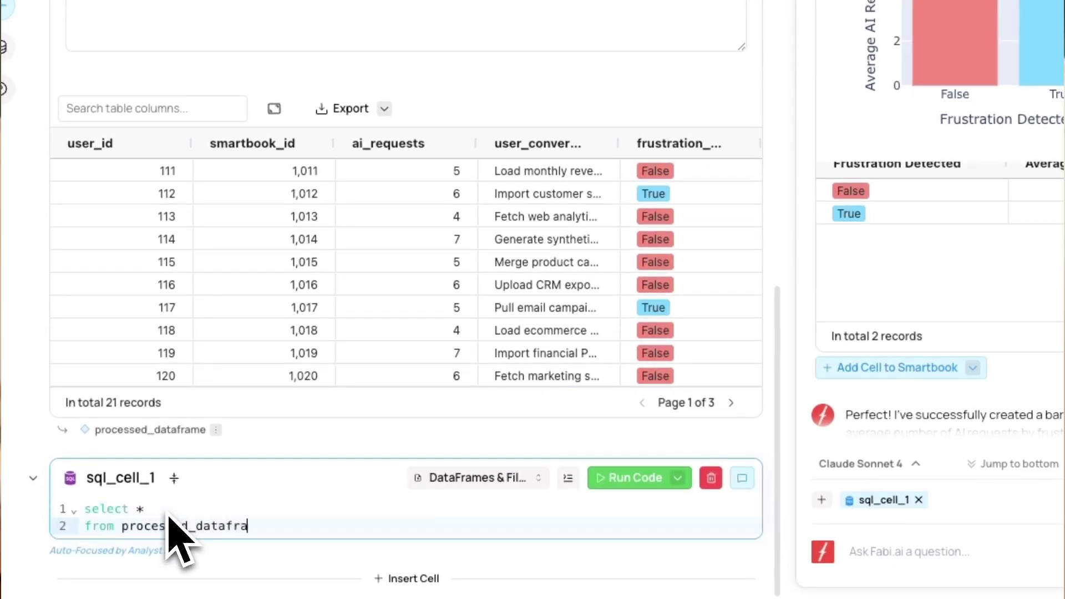
key(Return)
key(BackSpace)
key(BackSpace)
key(Return)
text(where frustration_detected = 'True)
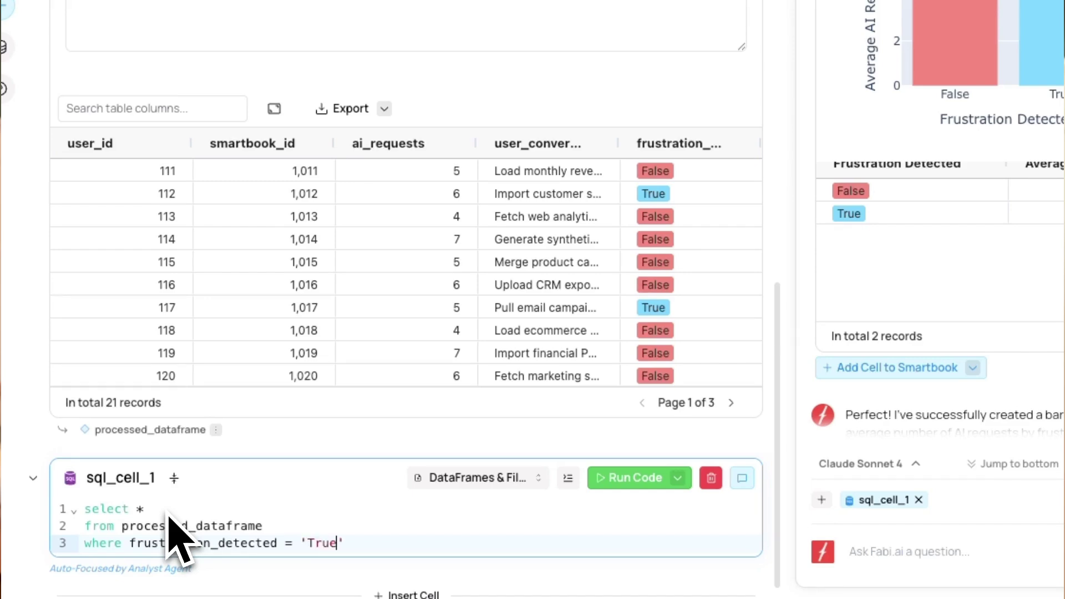
click(634, 477)
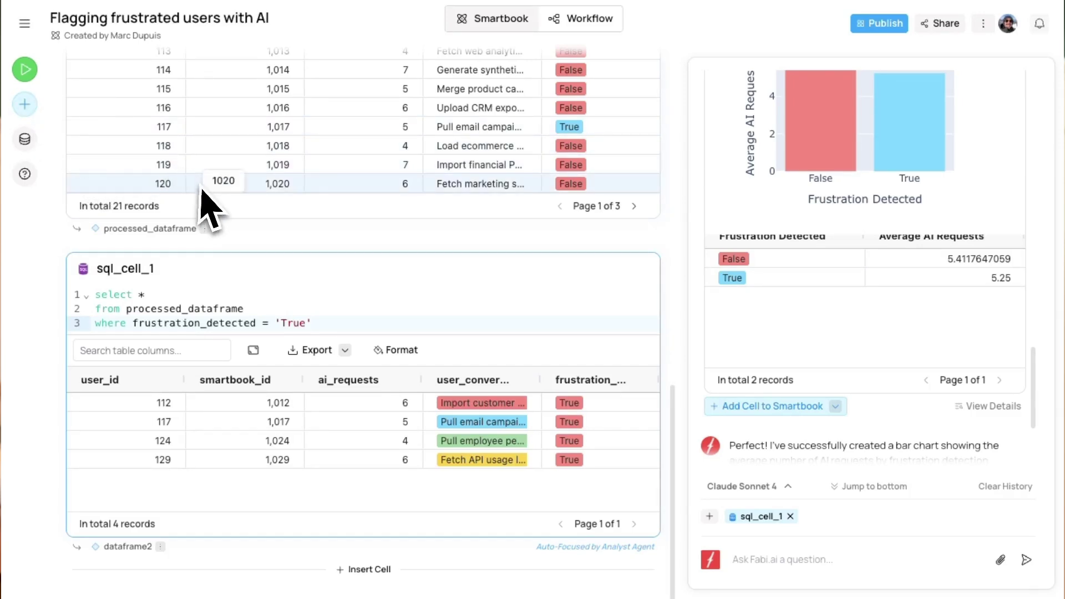
Add an Email Send cell with subject 'Frustrated users', a recipient and {{dataframe2}} message, then preview it
click(31, 113)
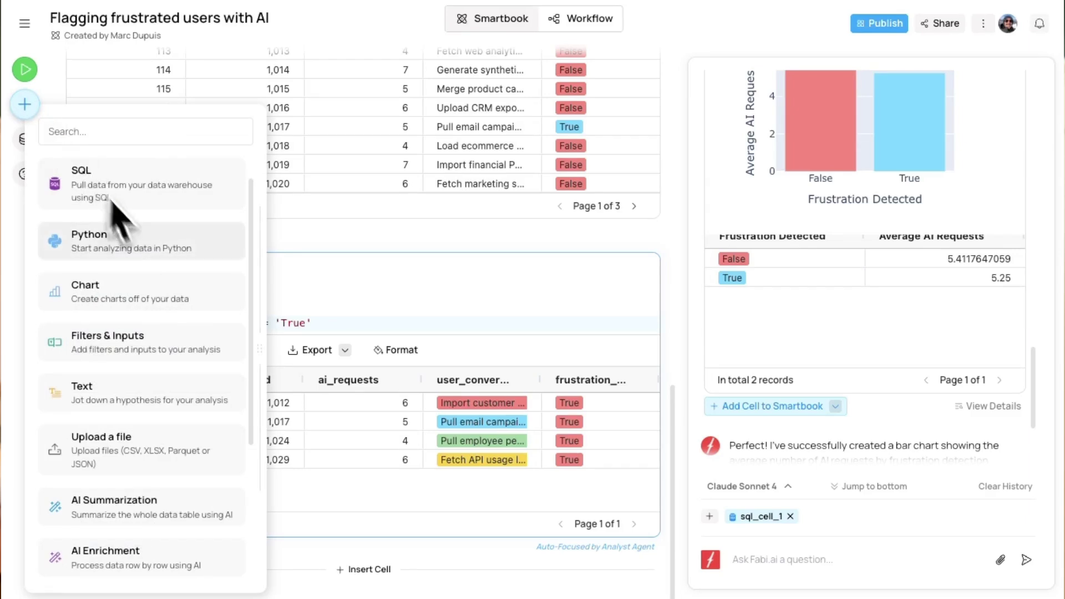
scroll(187, 391, down, 3)
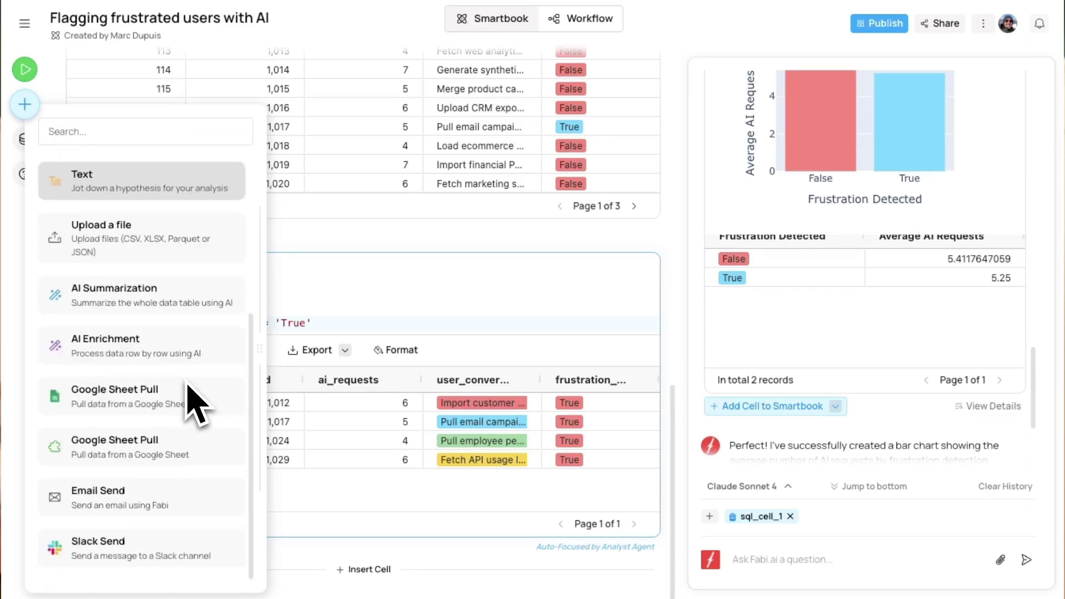
click(161, 502)
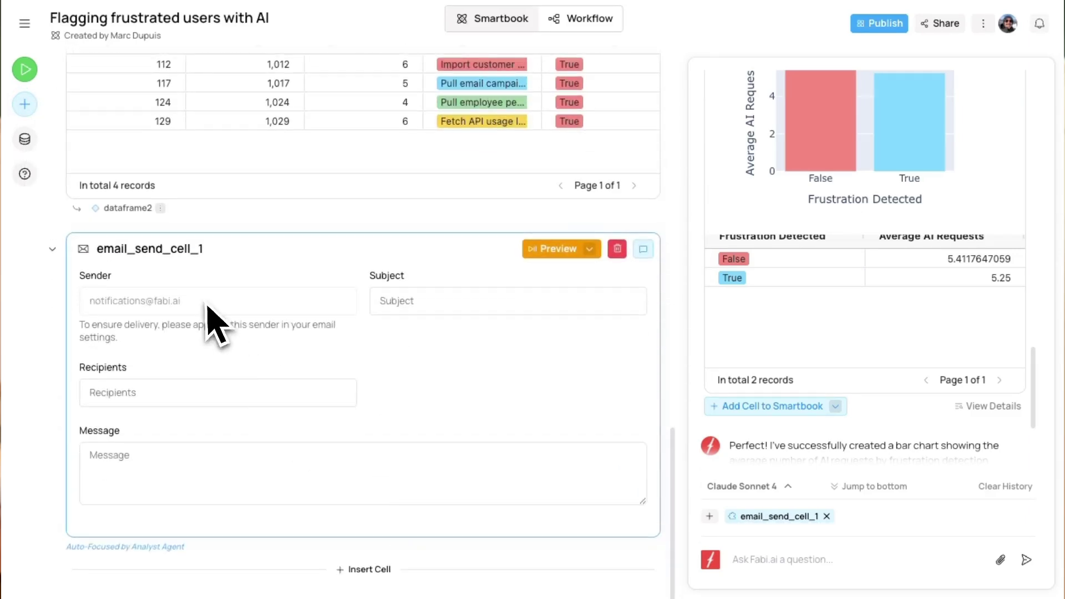
click(443, 308)
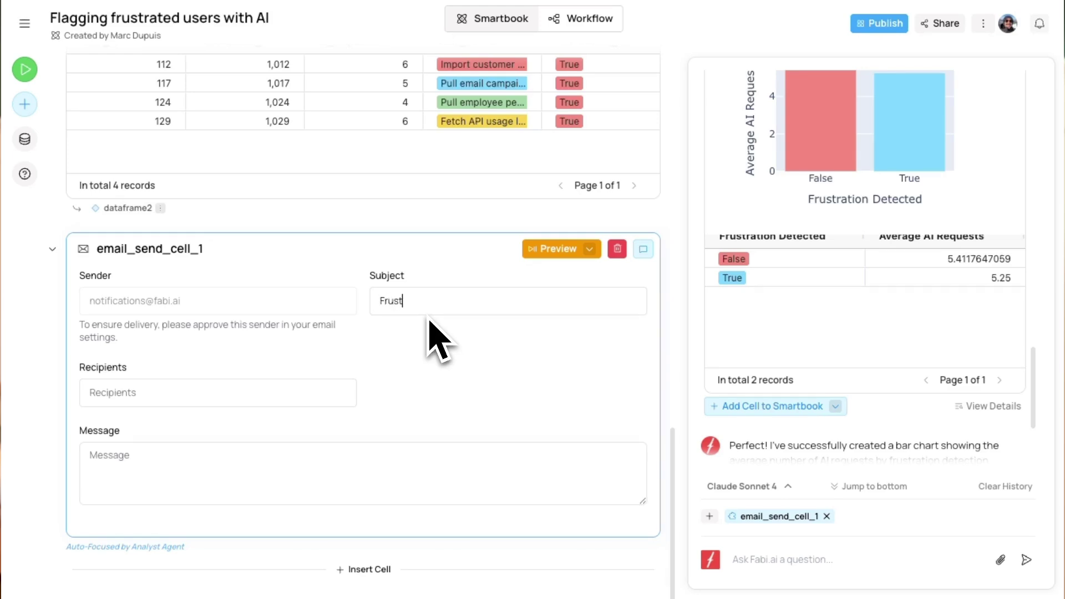
text(Frustrated users)
click(196, 397)
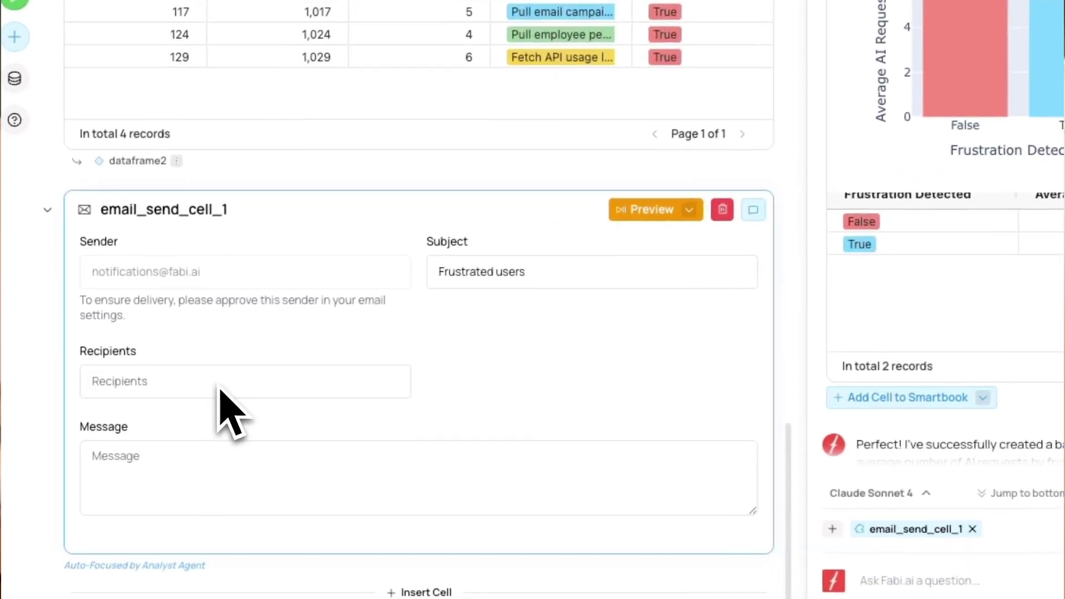
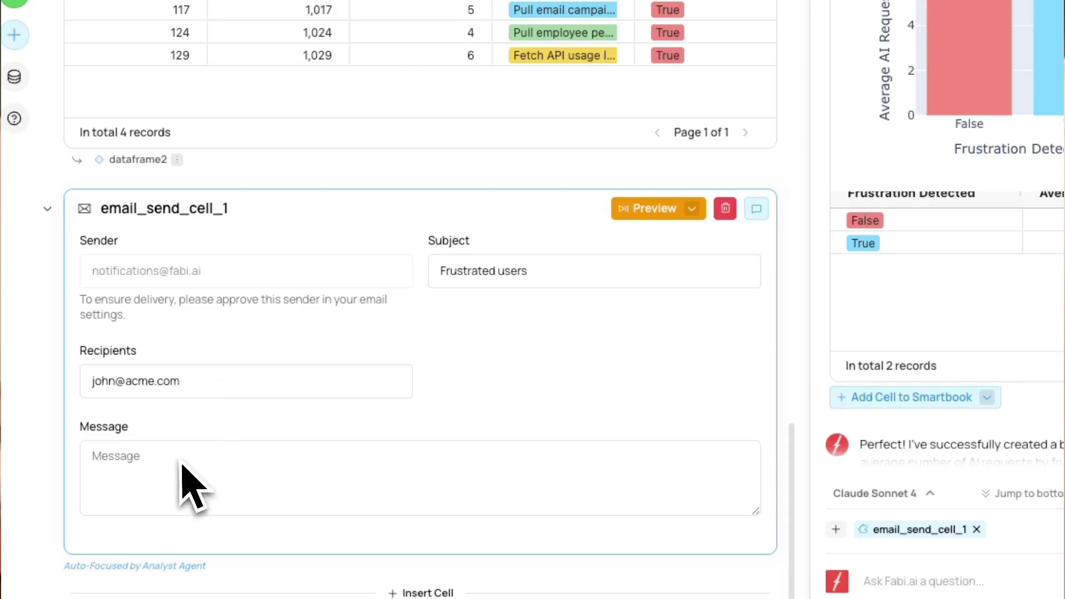
scroll(231, 466, up, 4)
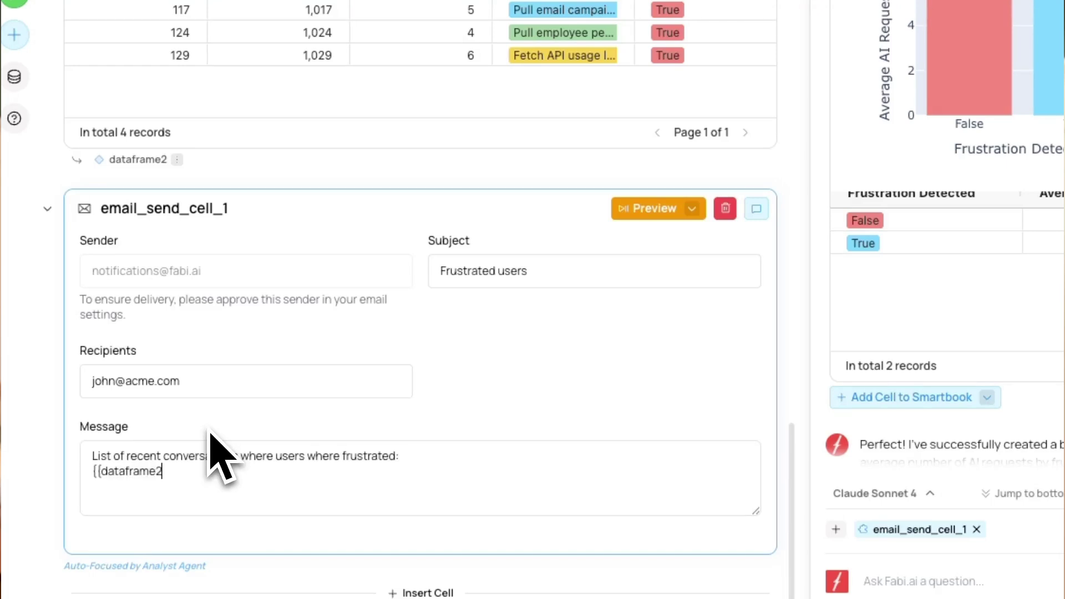
click(646, 209)
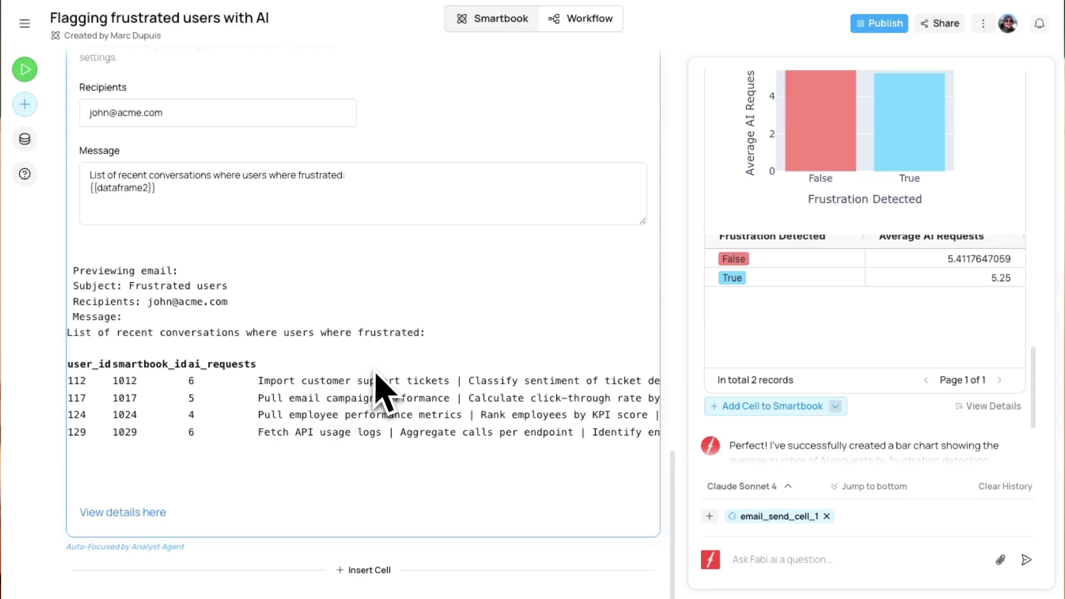
Switch to the Workflow view, spread the email and SQL nodes apart, and collapse the chat panel
click(580, 27)
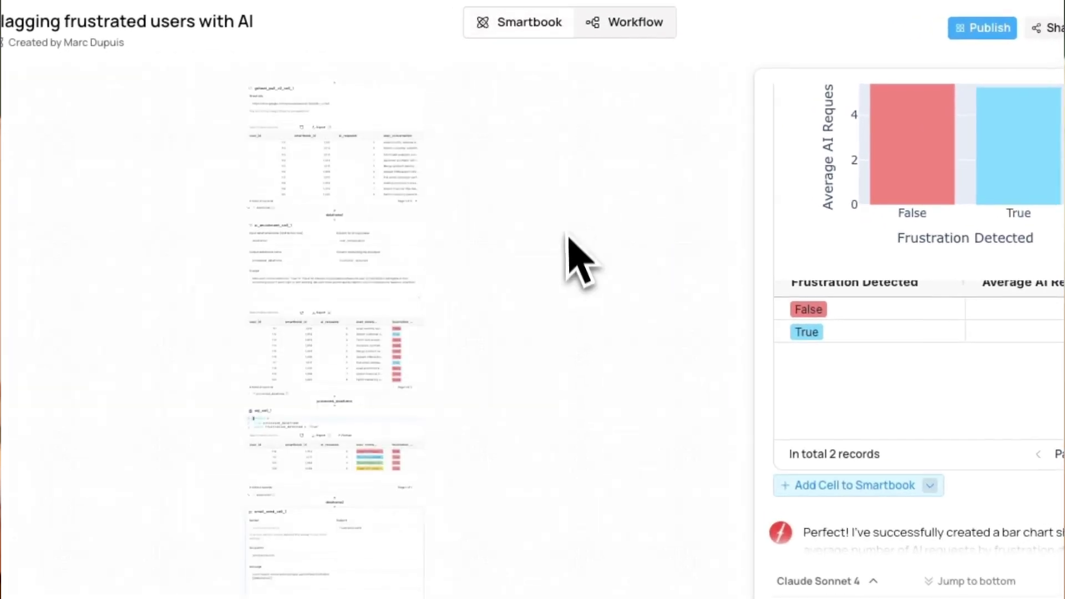
scroll(319, 194, up, 3)
scroll(389, 313, down, 5)
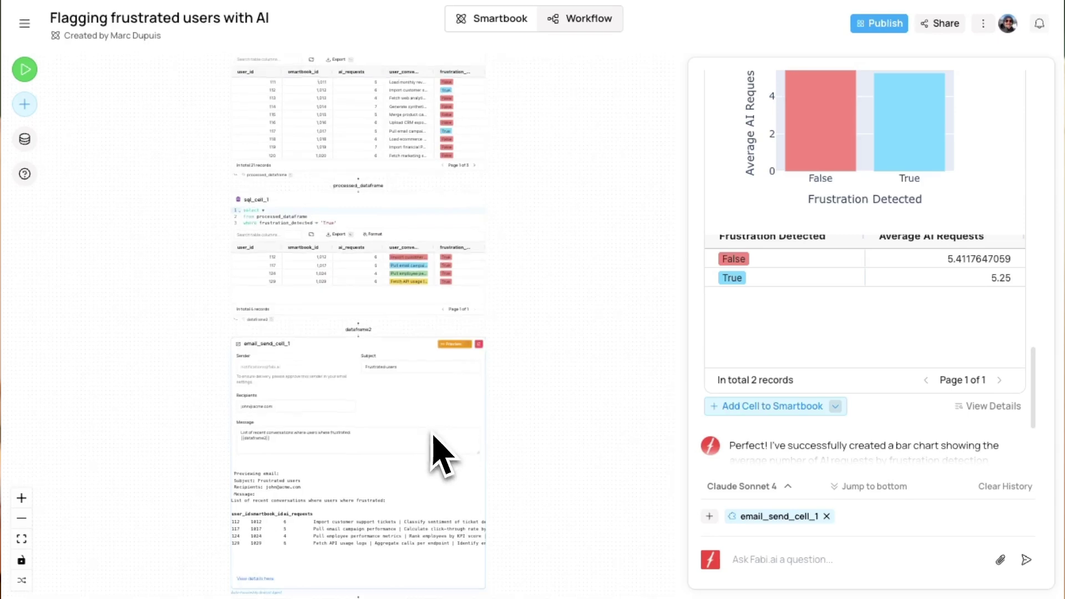
drag(395, 361, 389, 499)
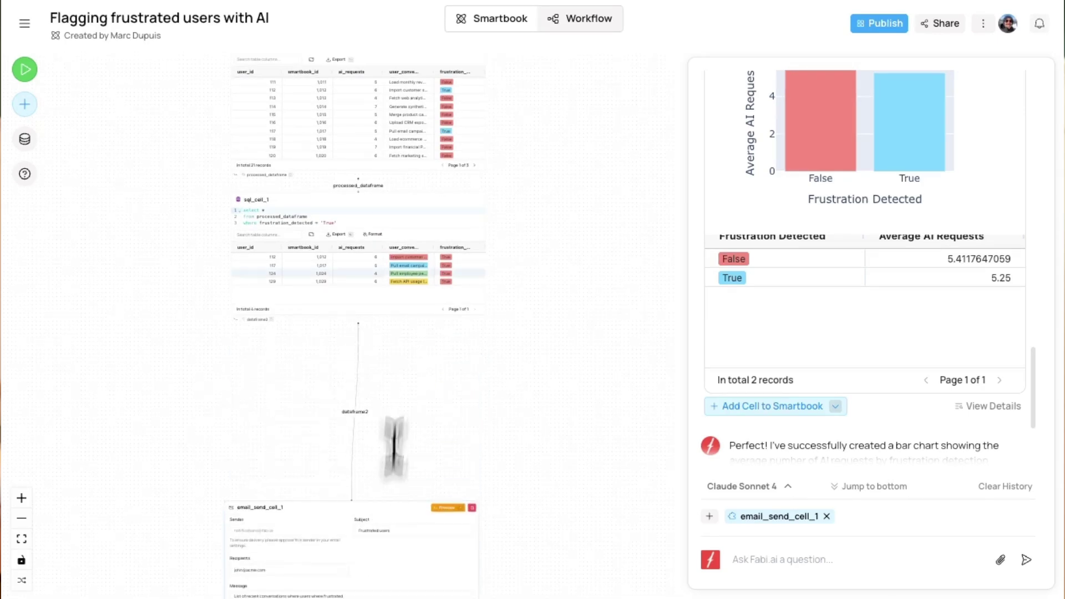
drag(344, 213, 328, 291)
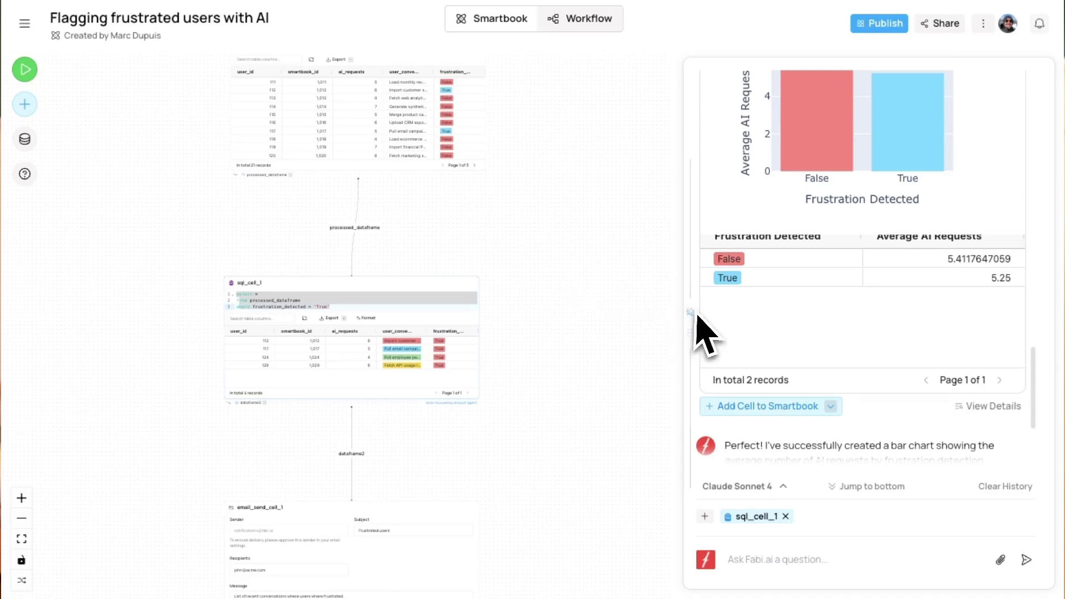
drag(696, 327, 687, 320)
click(571, 324)
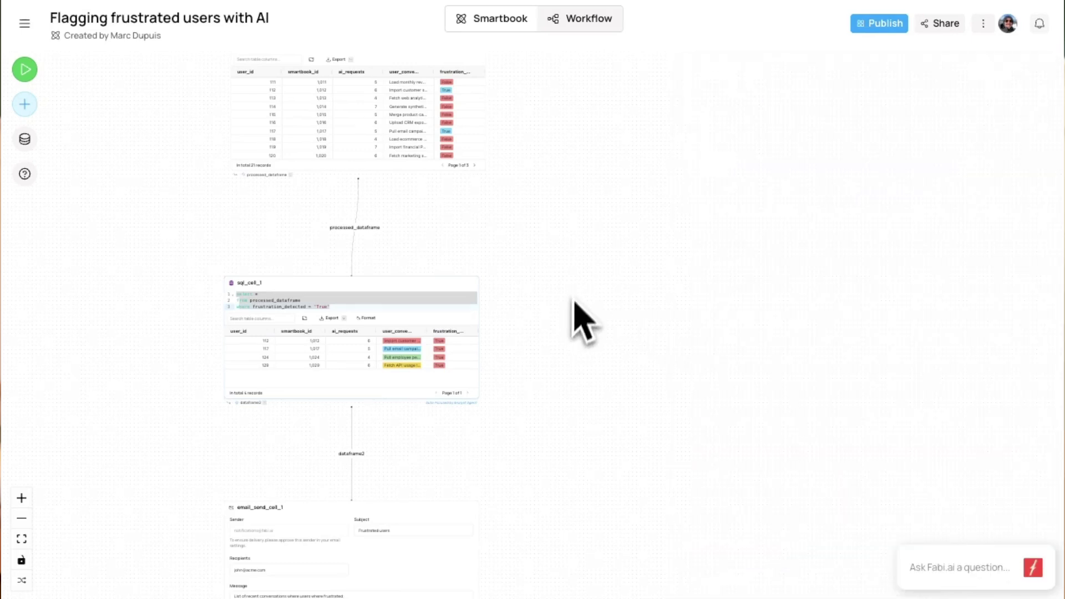
Pan around the workflow canvas and highlight the SQL cell's True filter
scroll(416, 238, up, 3)
scroll(397, 244, up, 4)
scroll(388, 238, up, 6)
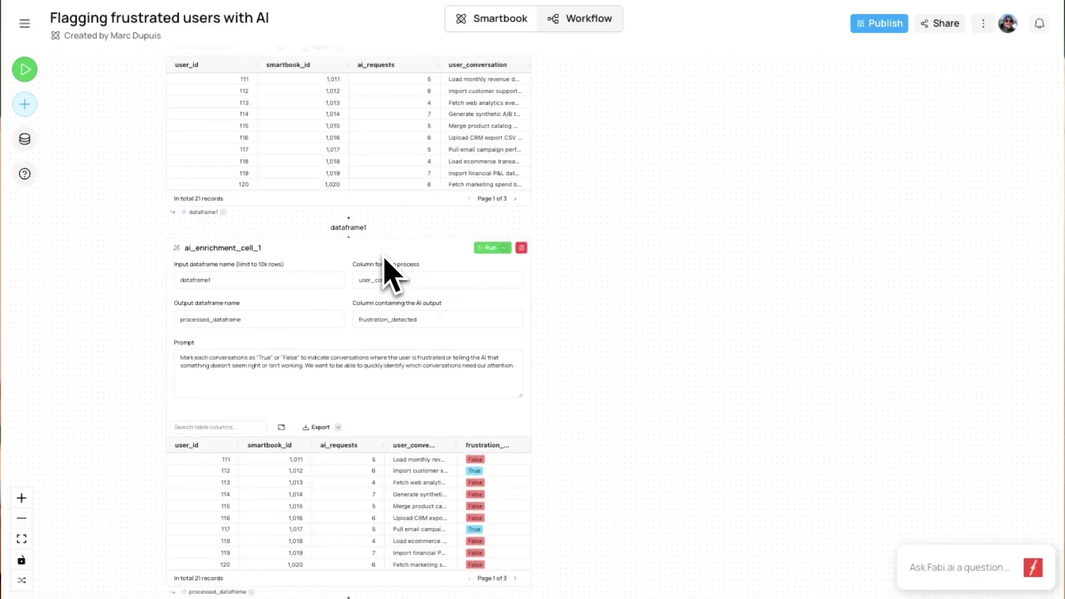
scroll(427, 191, up, 3)
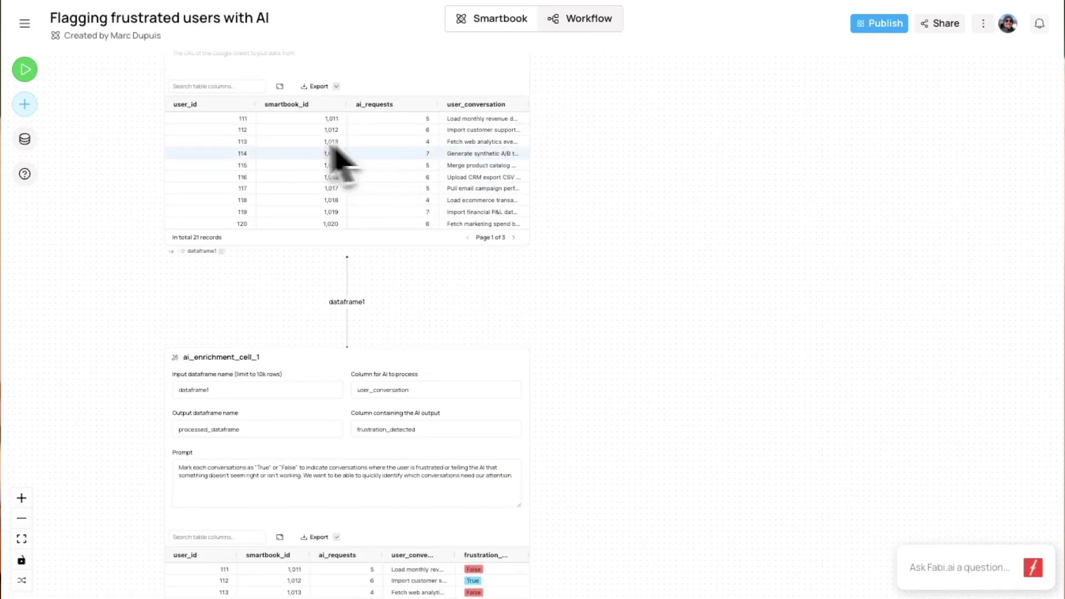
scroll(409, 285, down, 3)
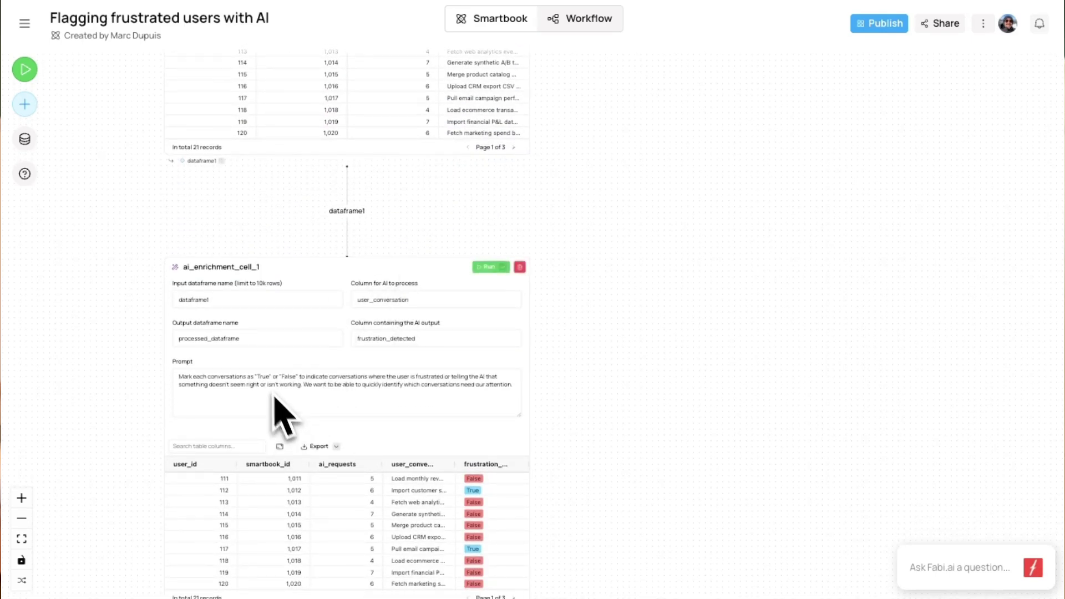
scroll(250, 394, up, 3)
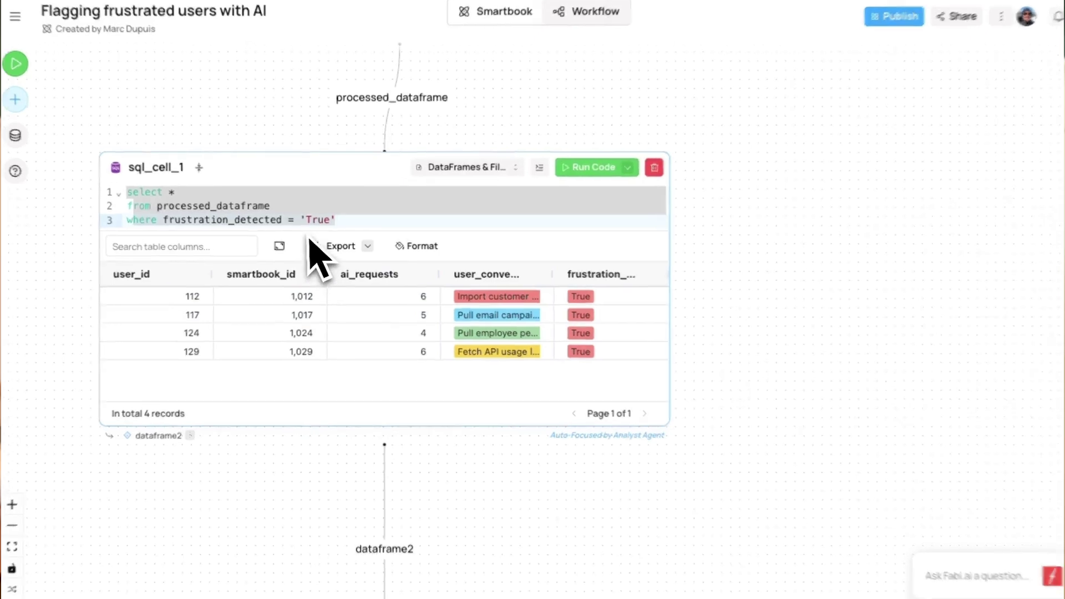
click(306, 220)
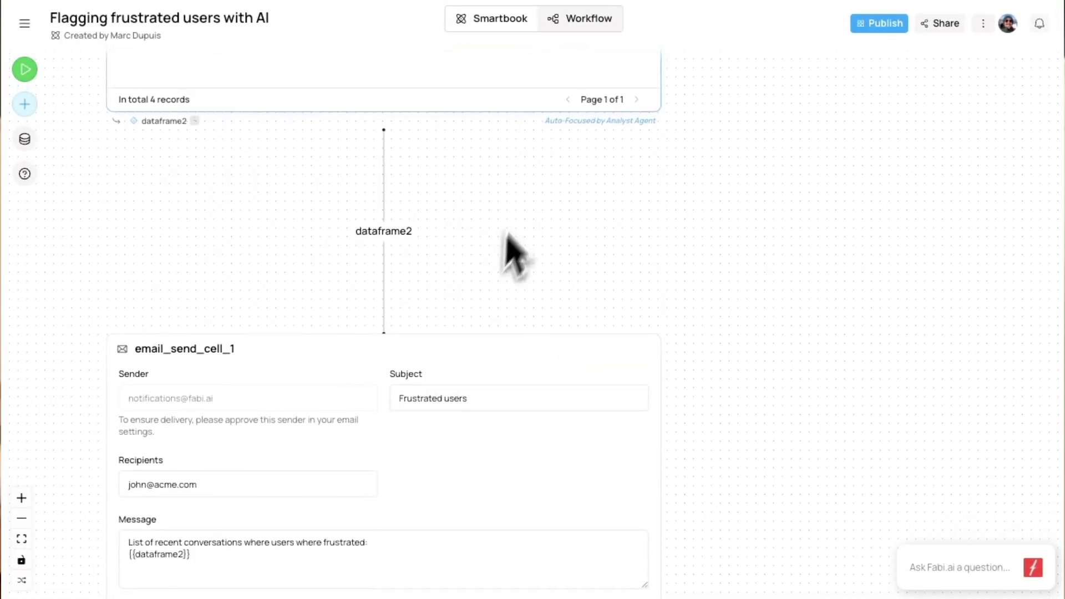
scroll(294, 396, down, 3)
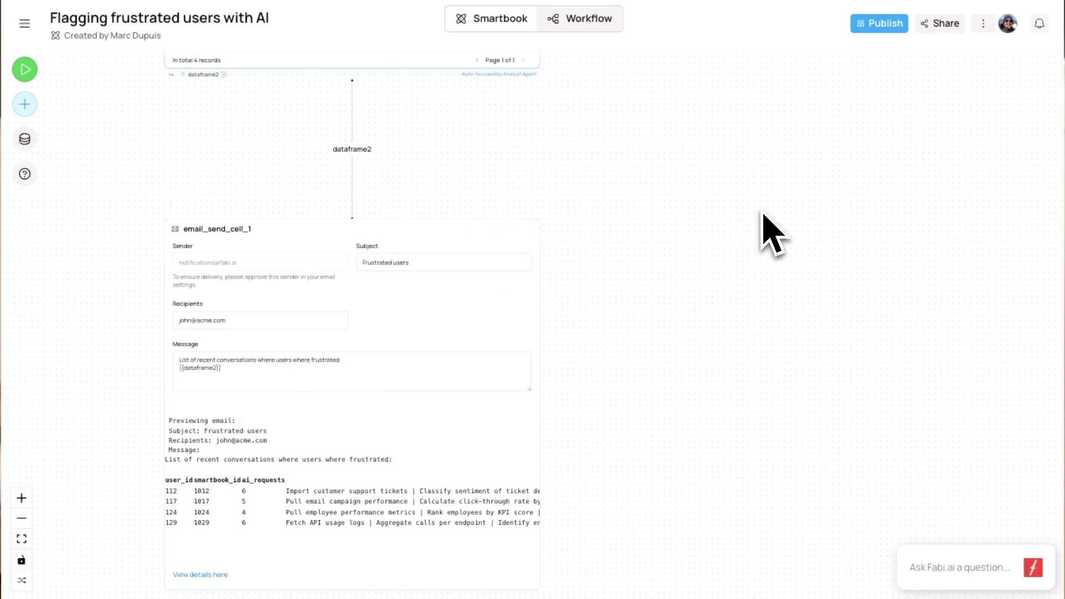
Start the report layout and remove the Google Sheet, 21-record enrichment and email cards
click(889, 27)
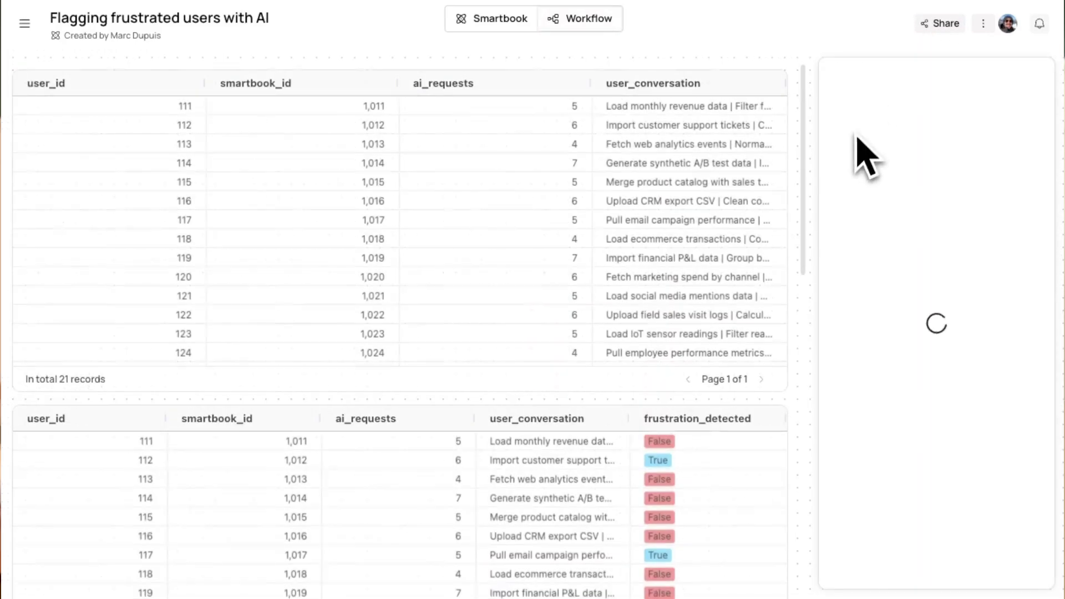
mouse_move(703, 166)
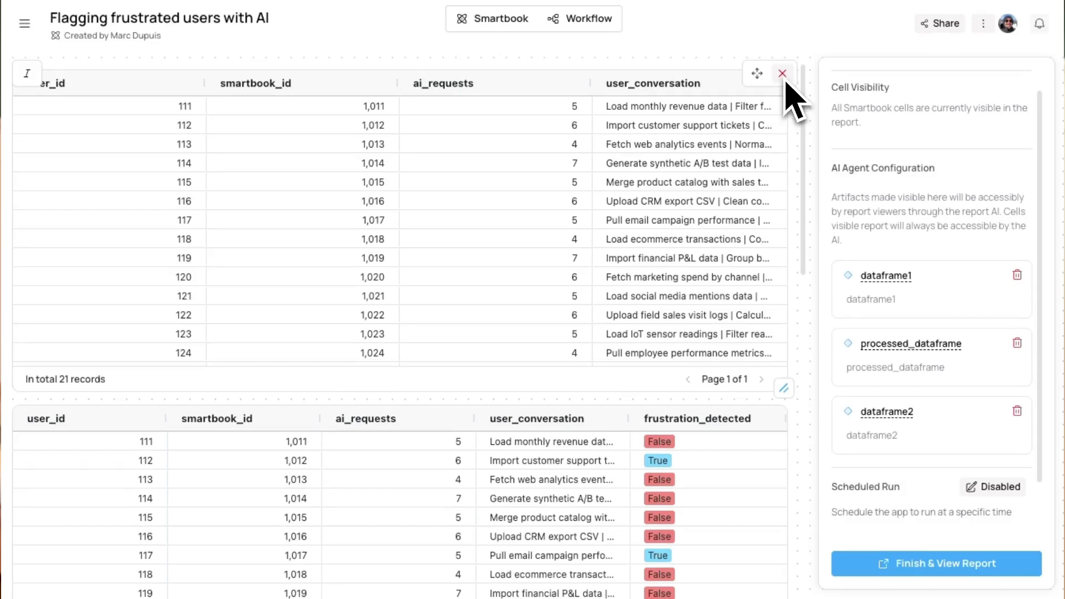
click(784, 76)
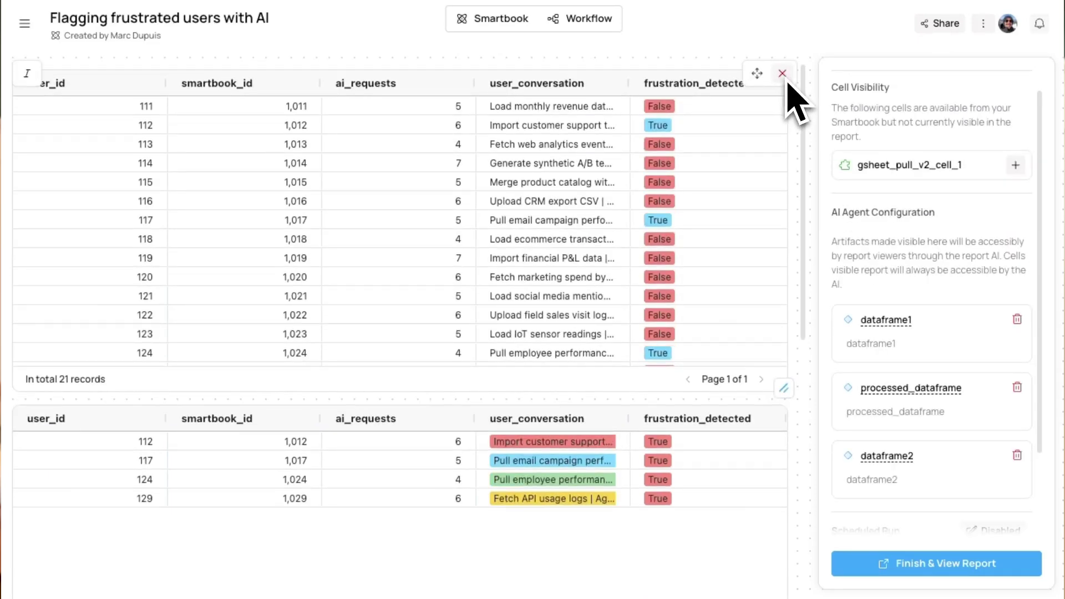
click(782, 73)
click(783, 410)
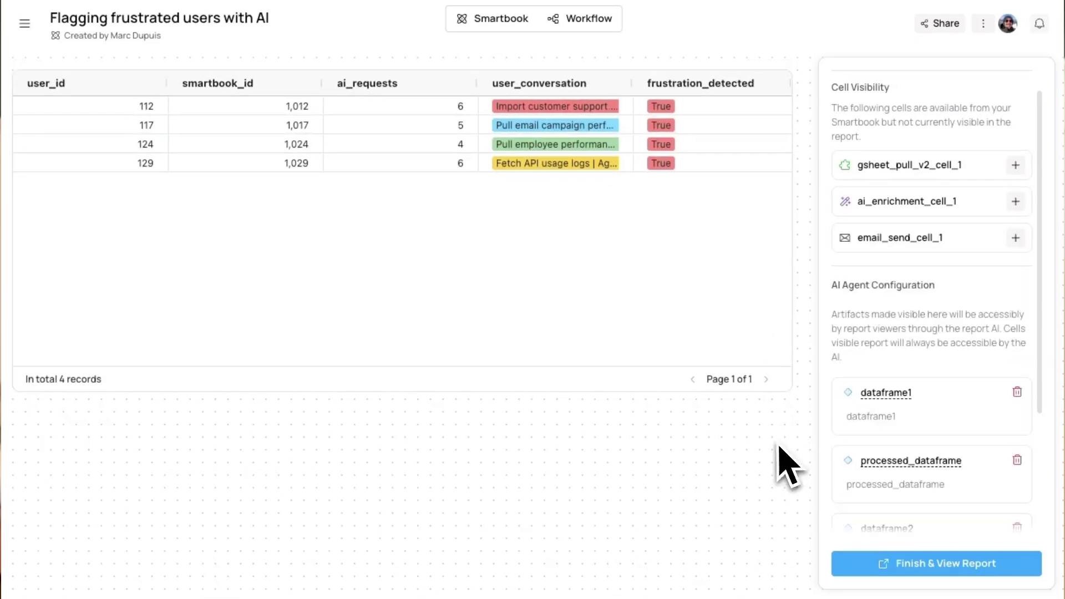
Shorten the frustrated-users table card and leave scheduled runs disabled
drag(786, 388, 792, 319)
scroll(920, 438, down, 2)
scroll(921, 464, down, 2)
click(981, 413)
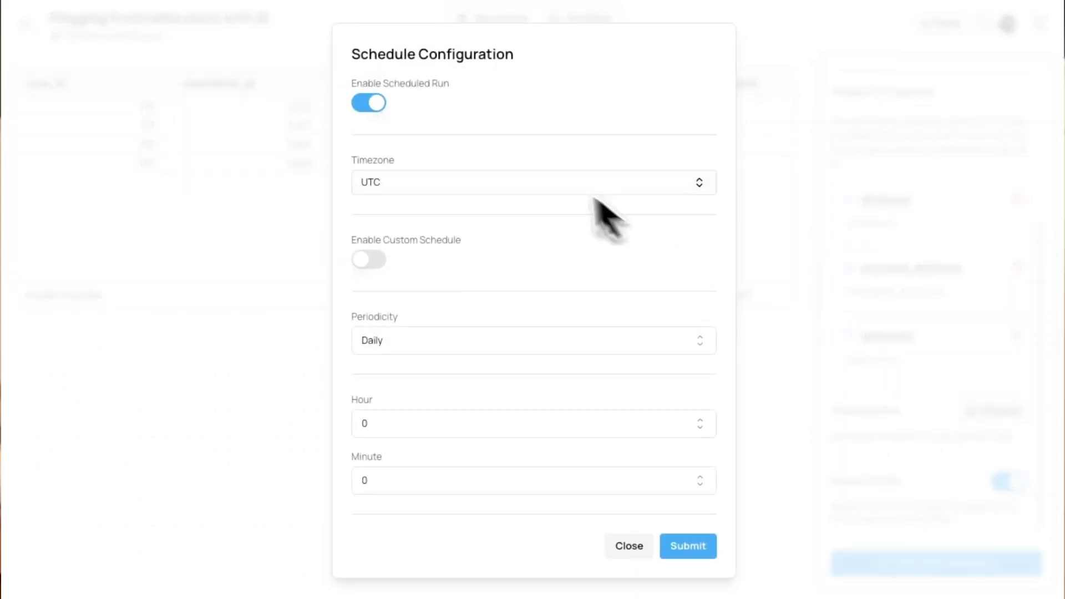
click(628, 549)
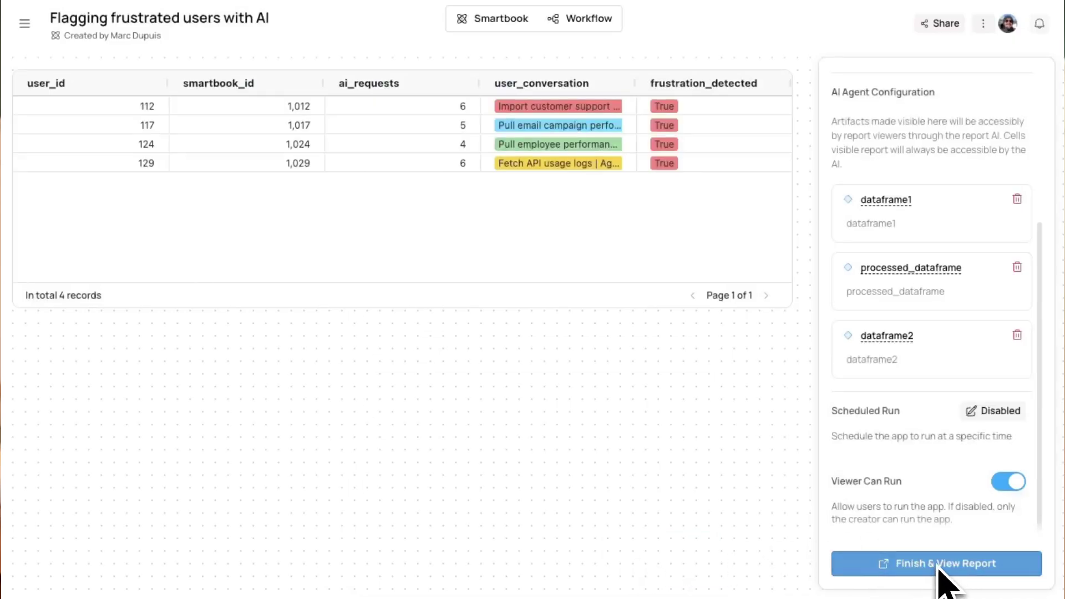